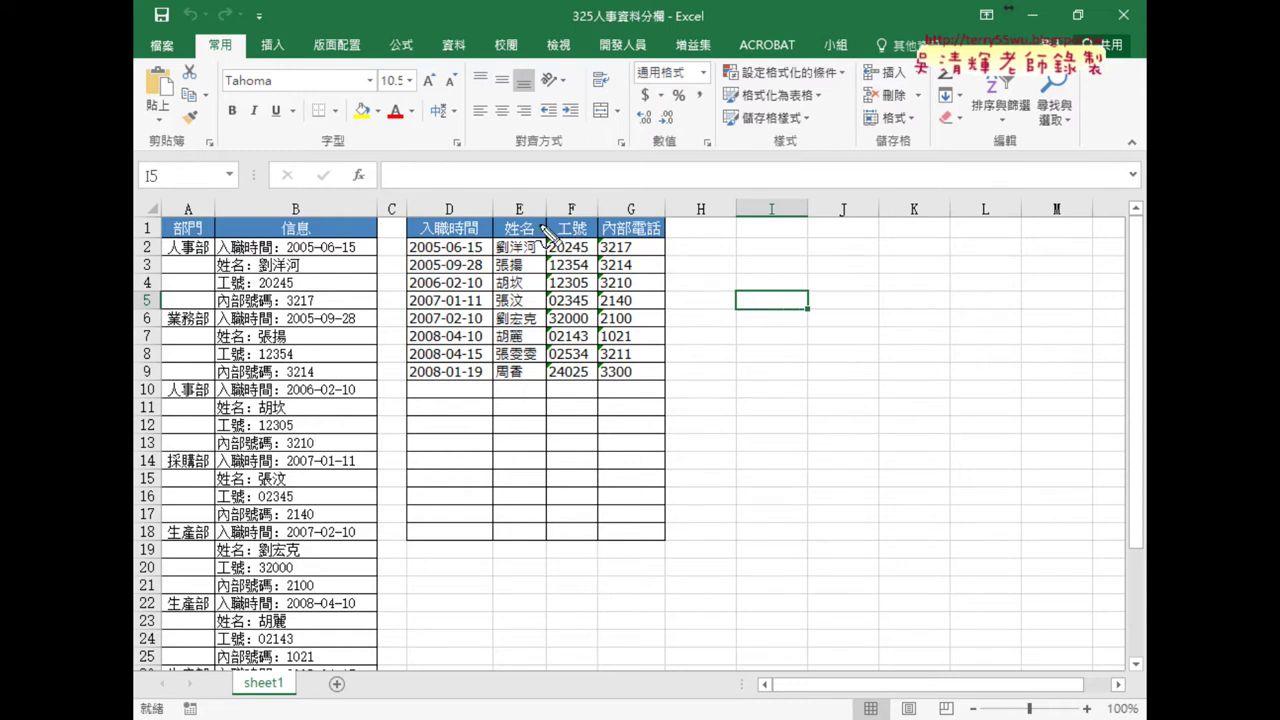
- Sketch marker lines beside column C pointing to column B and the D:G table
drag(391, 156, 392, 470)
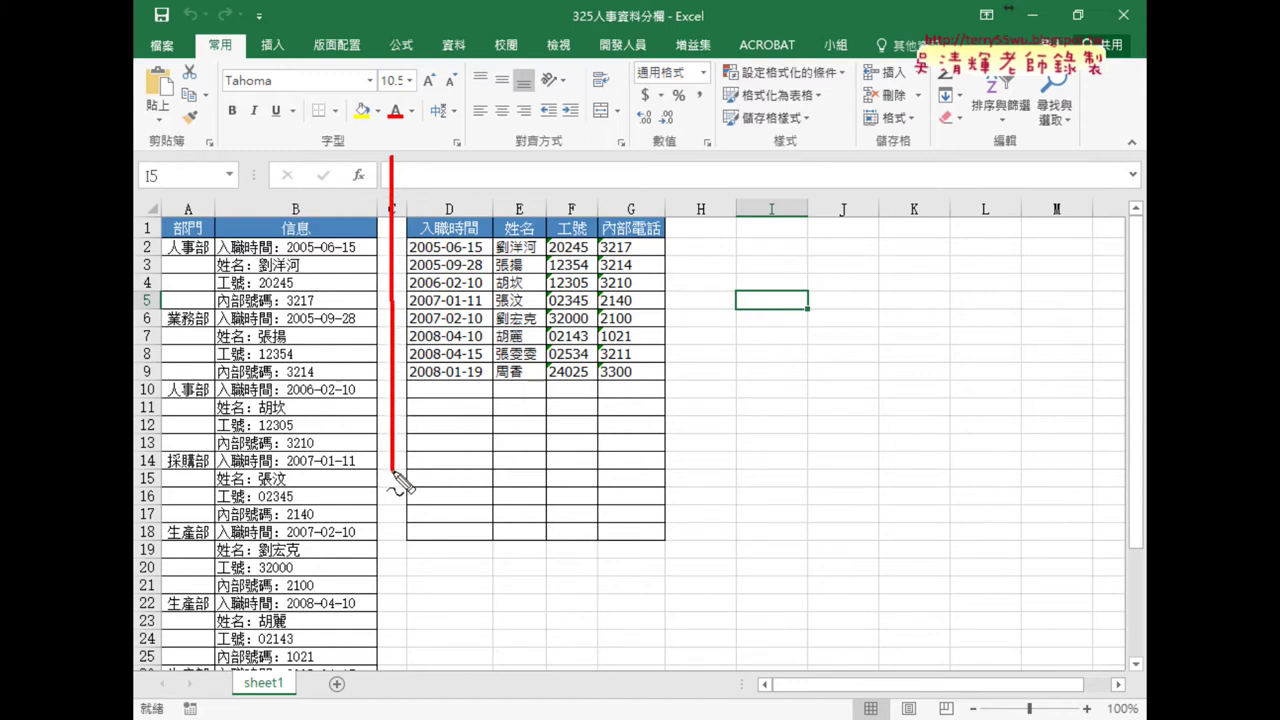
mouse_move(391, 187)
mouse_down()
mouse_move(314, 187)
mouse_move(341, 201)
mouse_up()
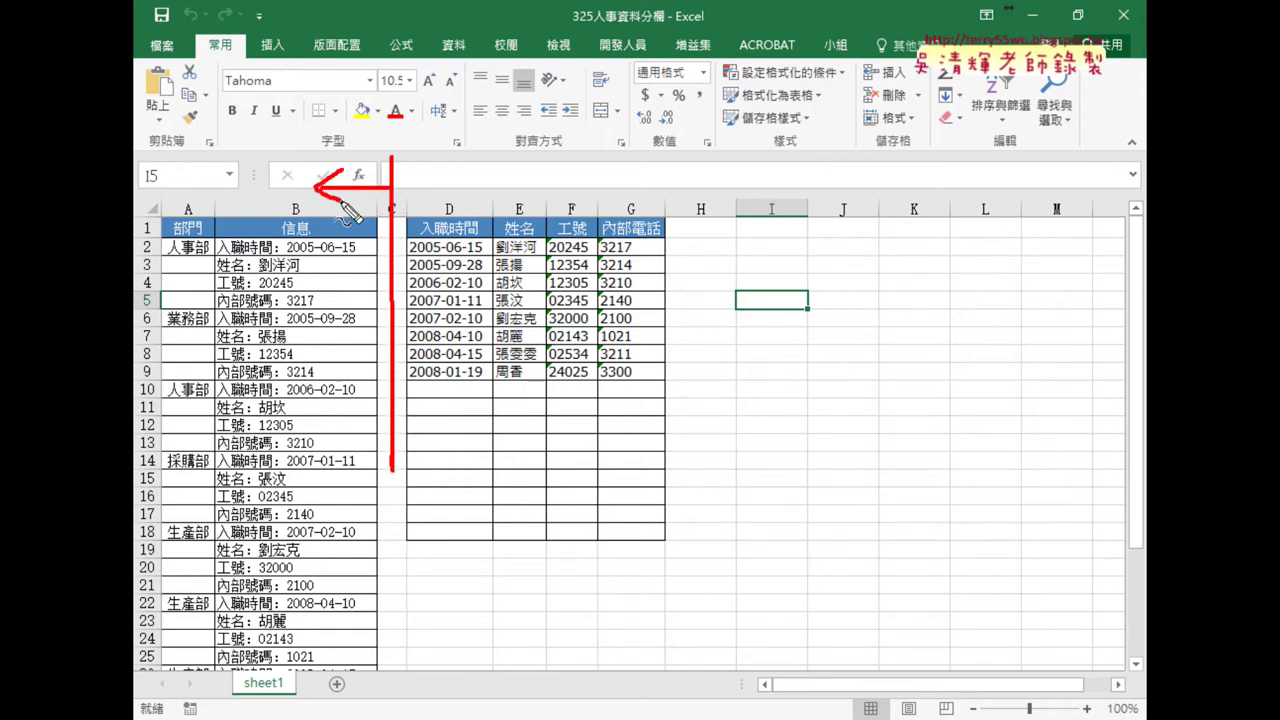
drag(392, 187, 466, 198)
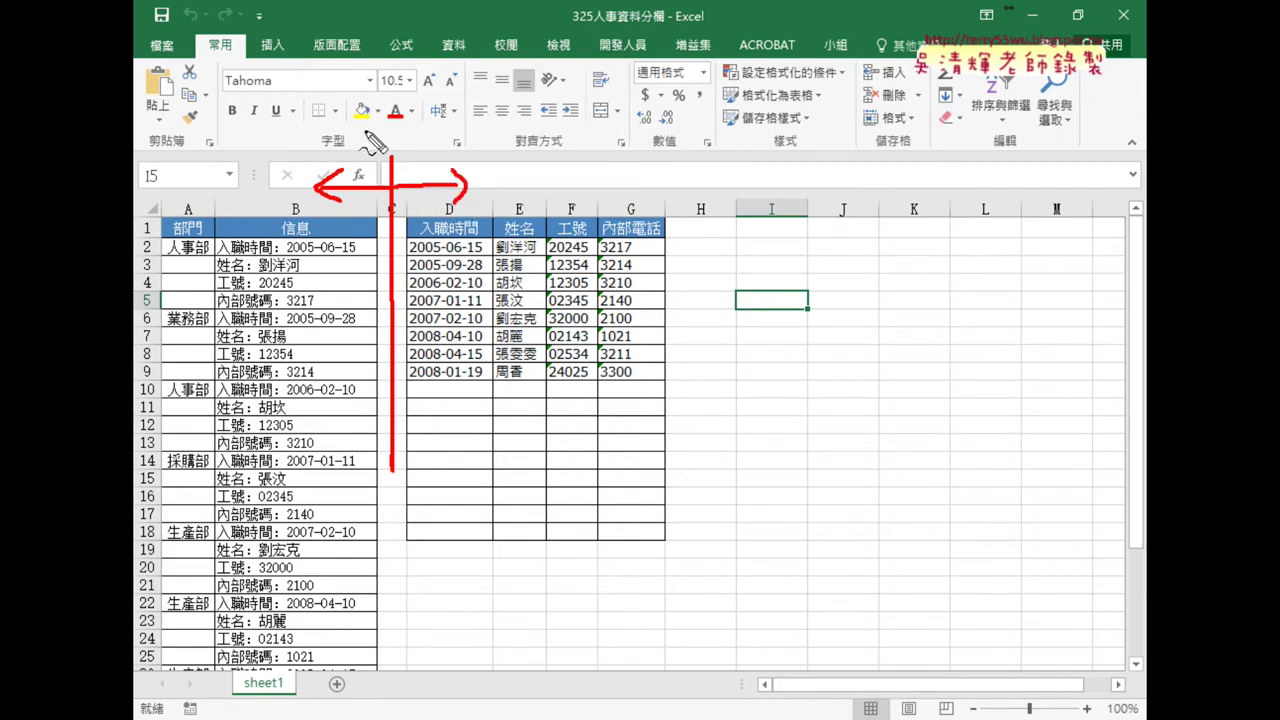
drag(293, 191, 300, 212)
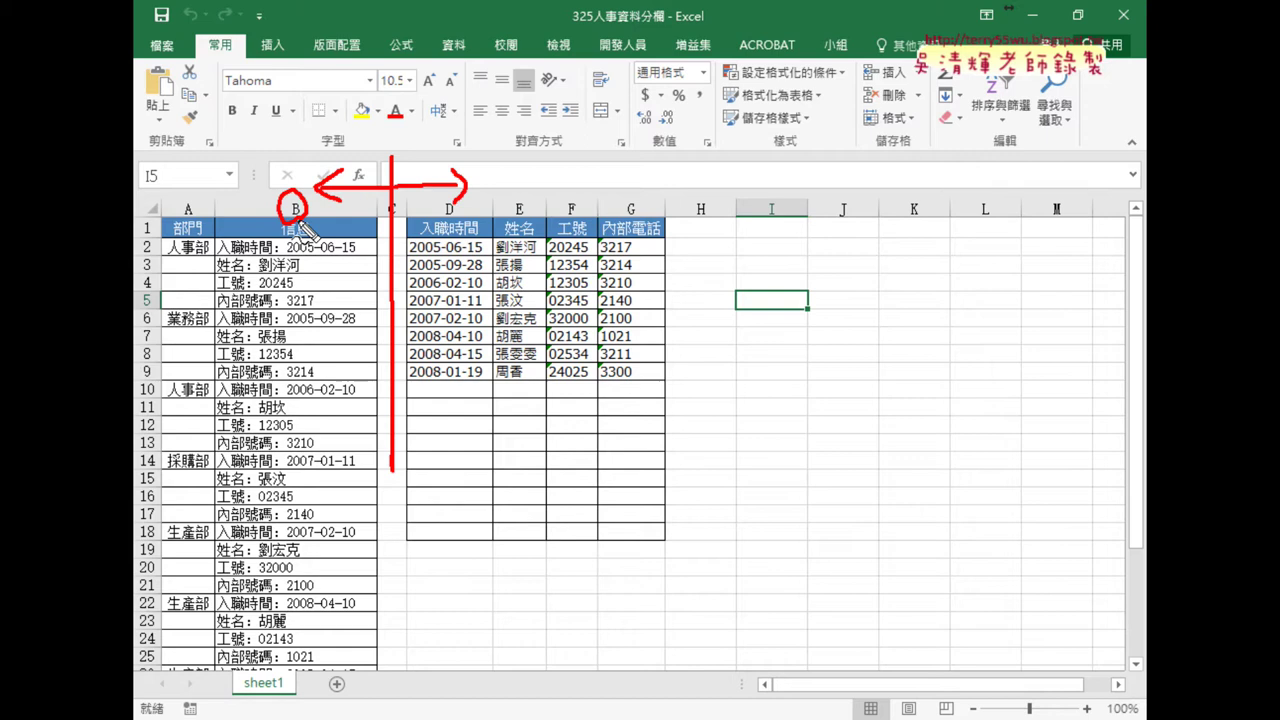
- Highlight the first and second employees' info blocks, B2:B5 and B6:B9, in column B
click(292, 248)
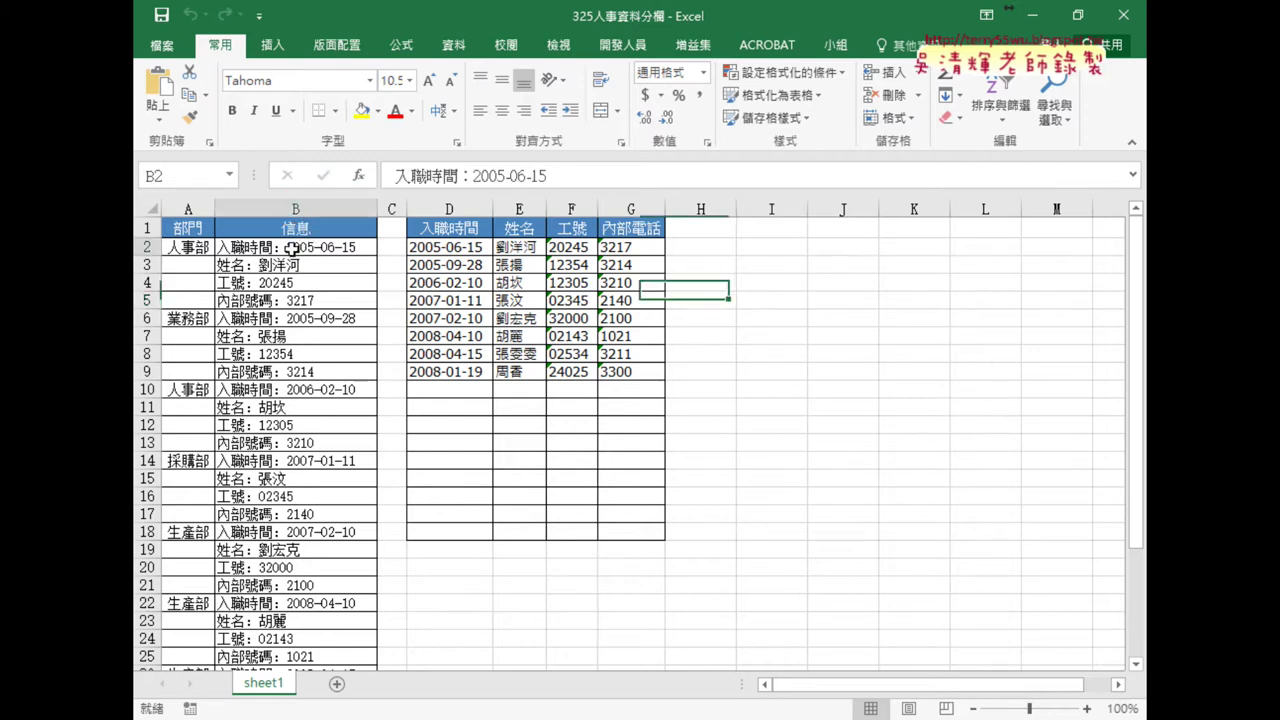
click(291, 265)
click(291, 283)
drag(291, 300, 292, 251)
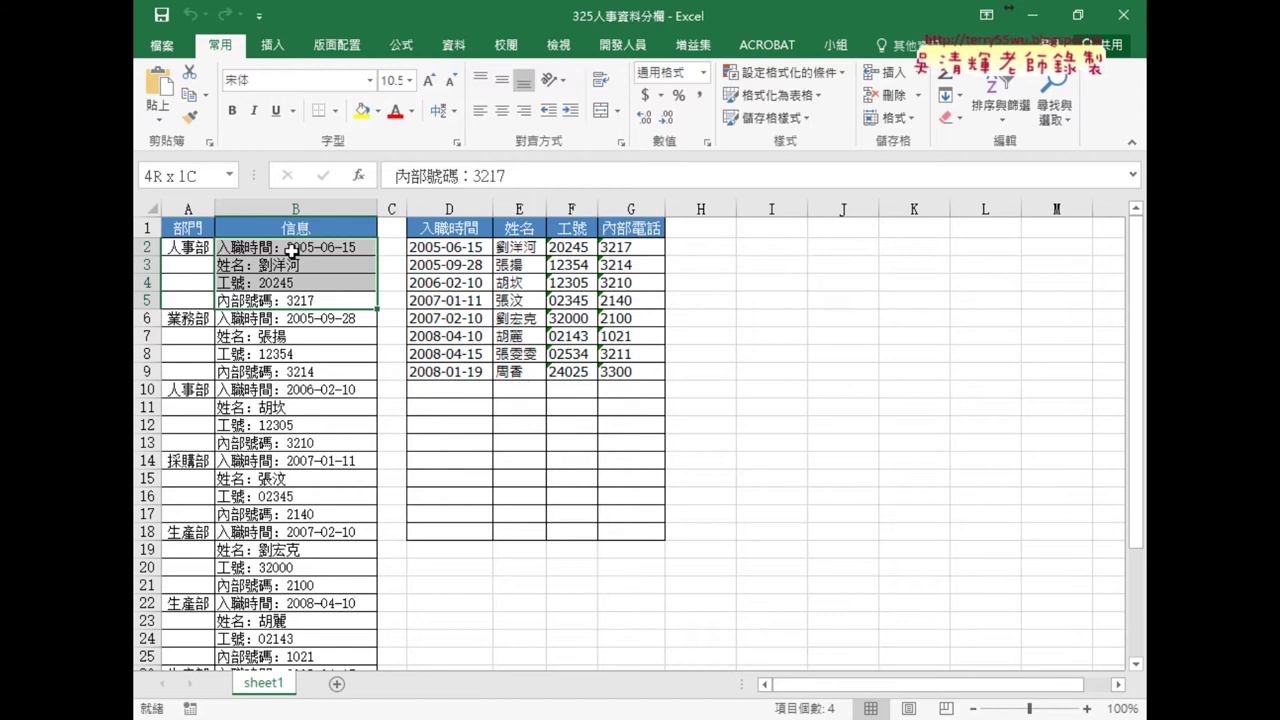
click(275, 322)
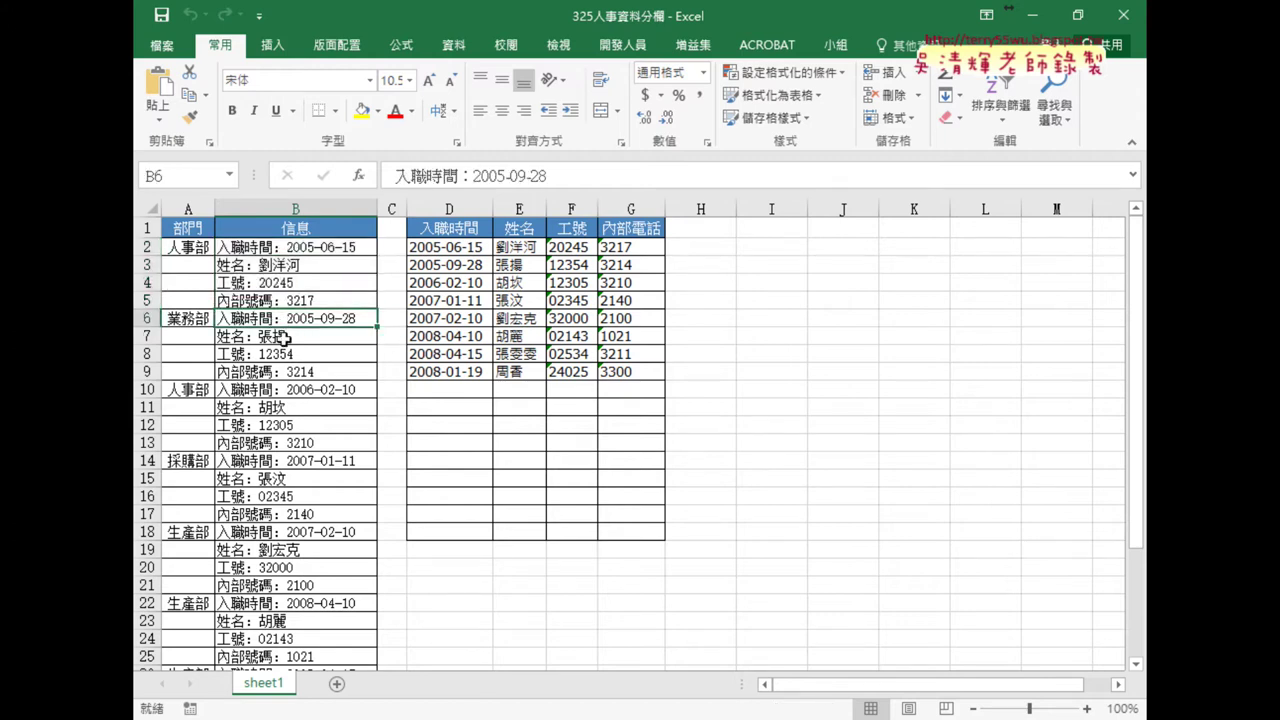
click(280, 336)
click(284, 354)
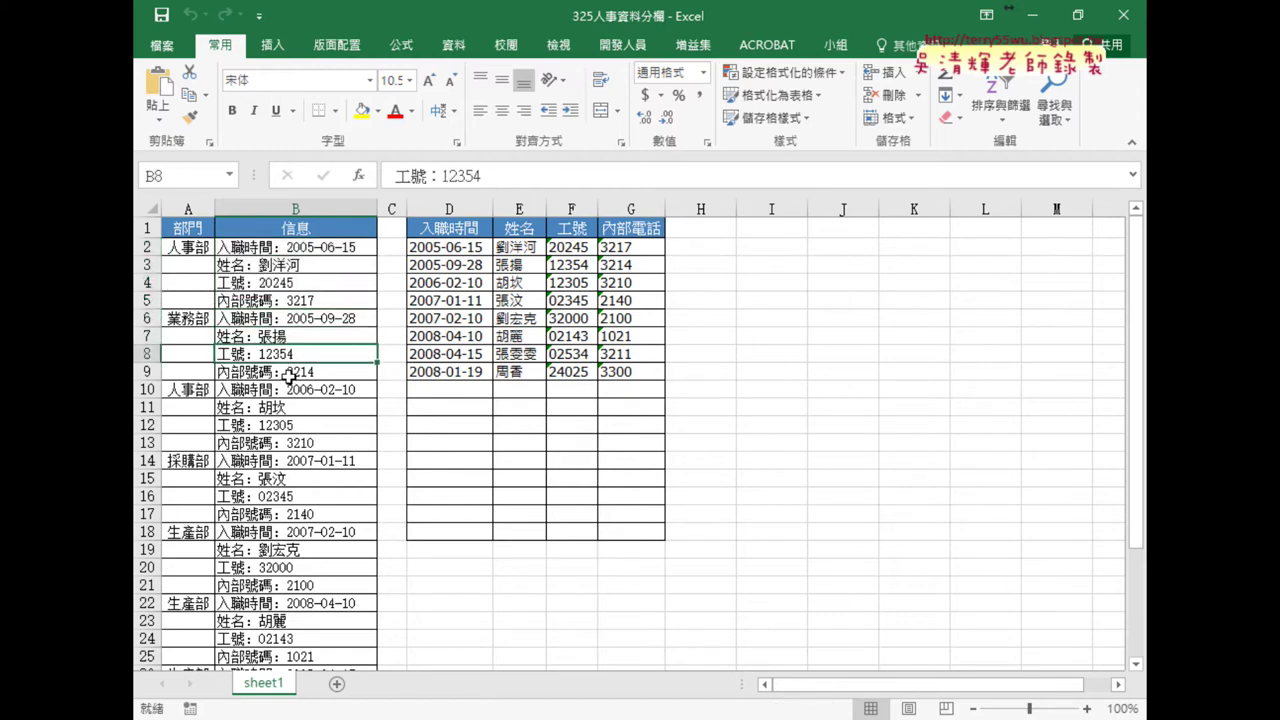
click(288, 374)
drag(288, 318, 290, 375)
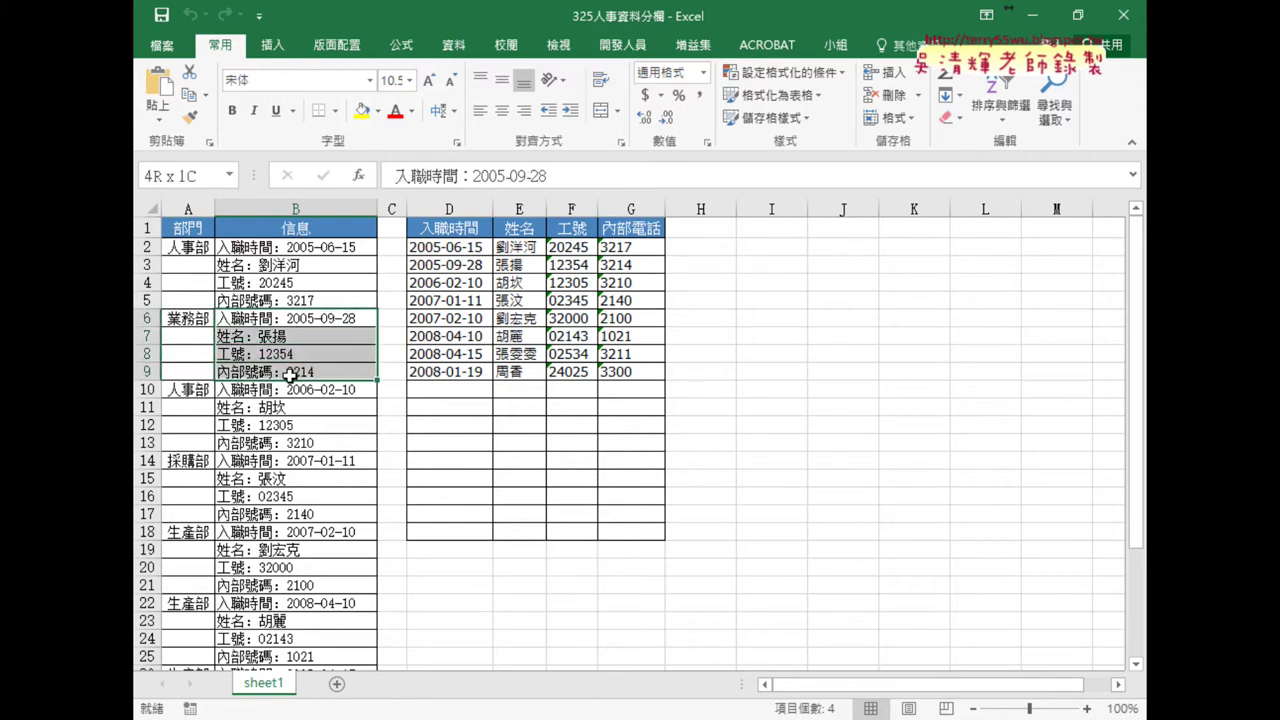
drag(305, 250, 304, 301)
- Select the table body D2:G9 and delete its contents, keeping the header row
drag(465, 252, 628, 247)
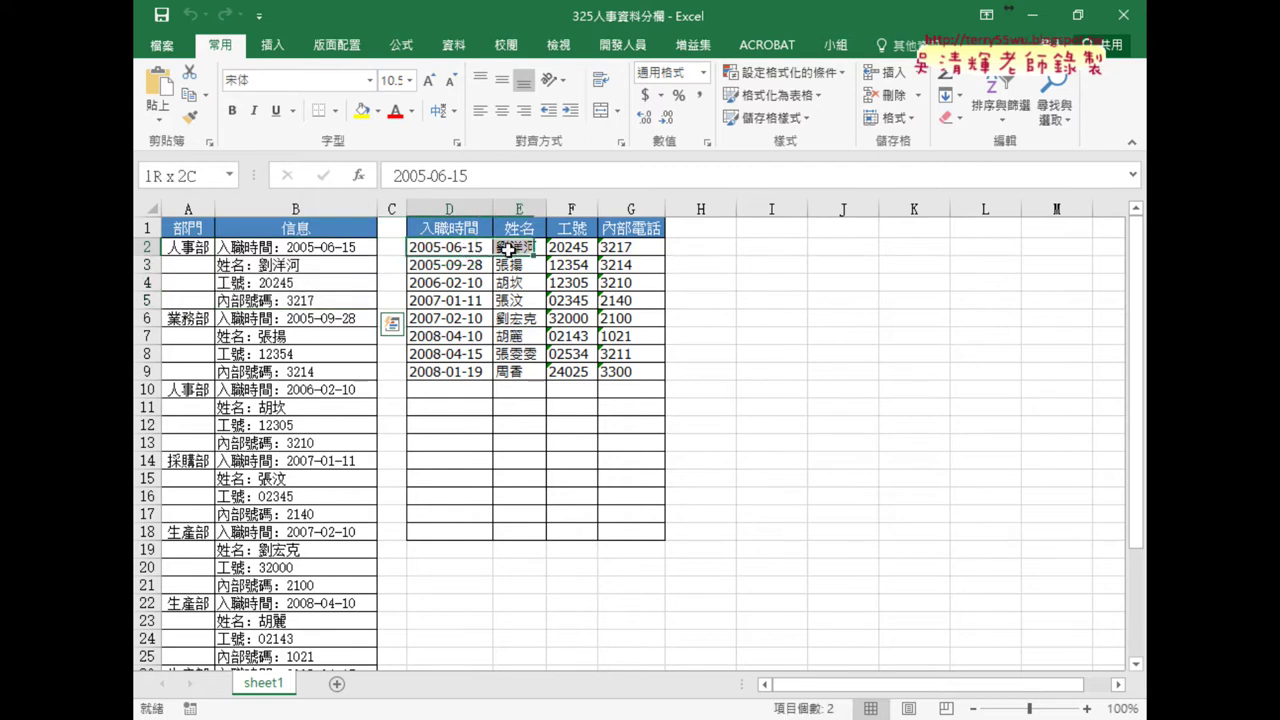
drag(441, 270, 630, 266)
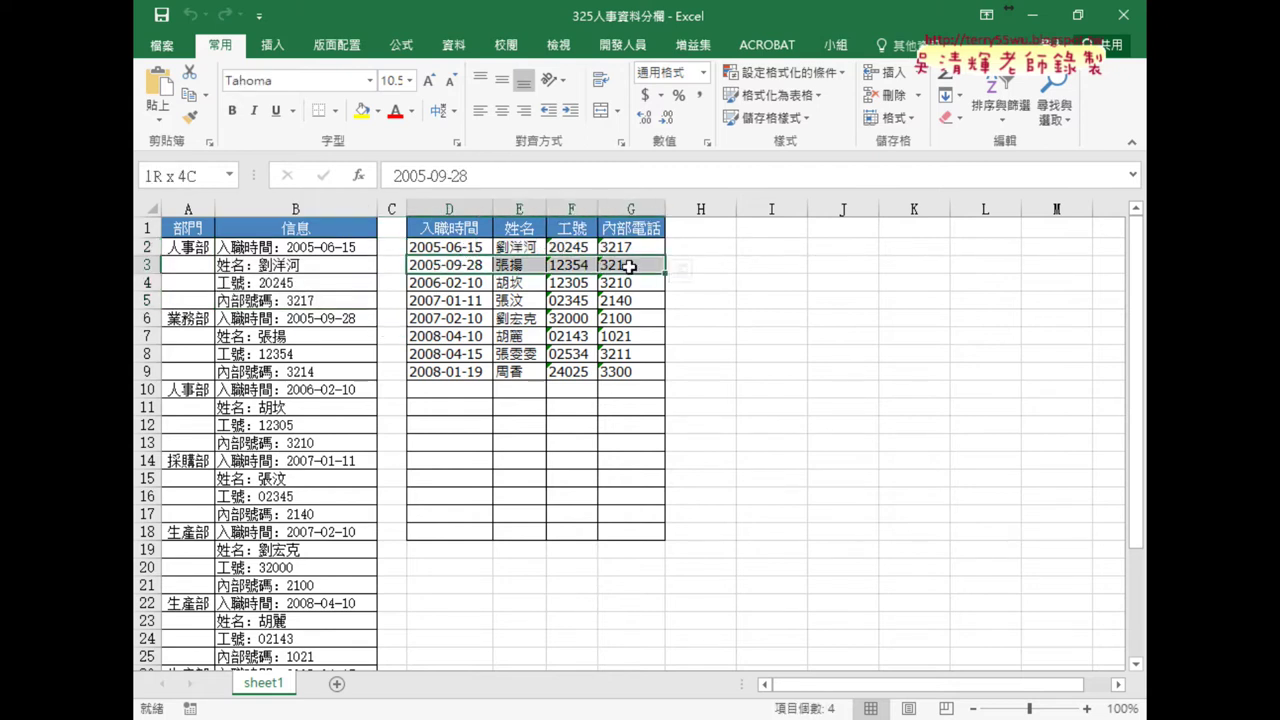
drag(430, 229, 631, 229)
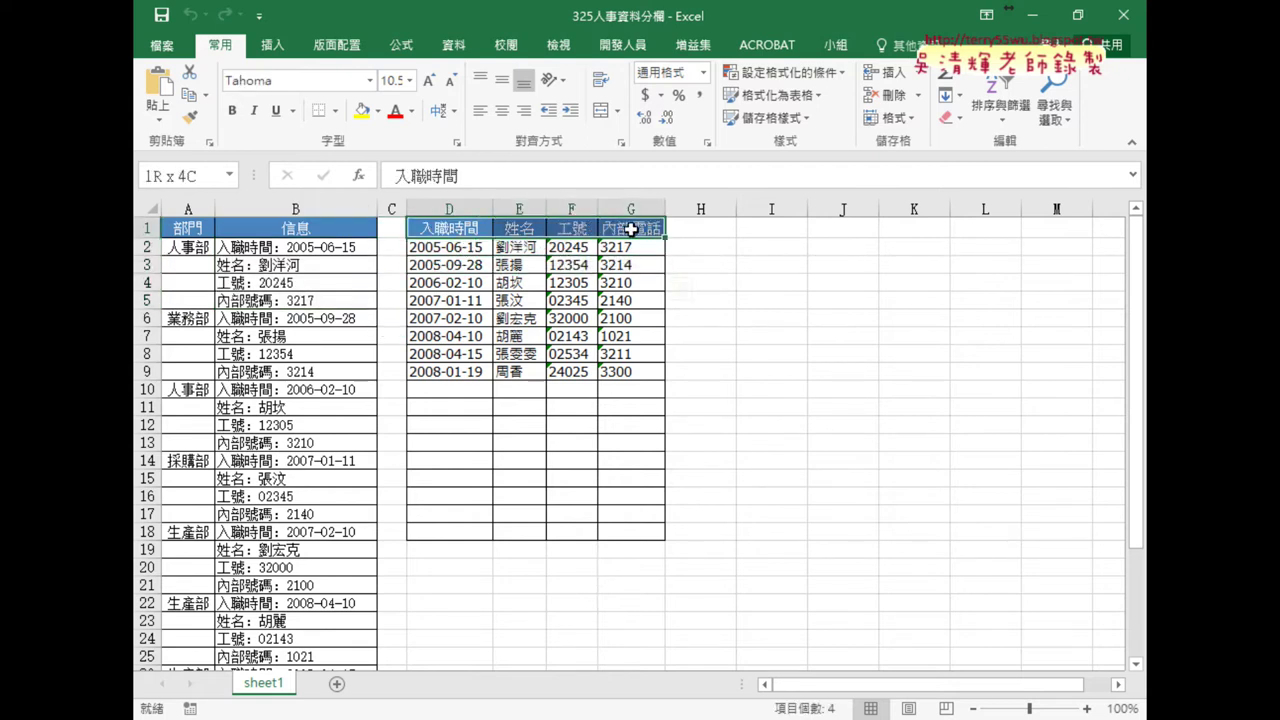
click(285, 247)
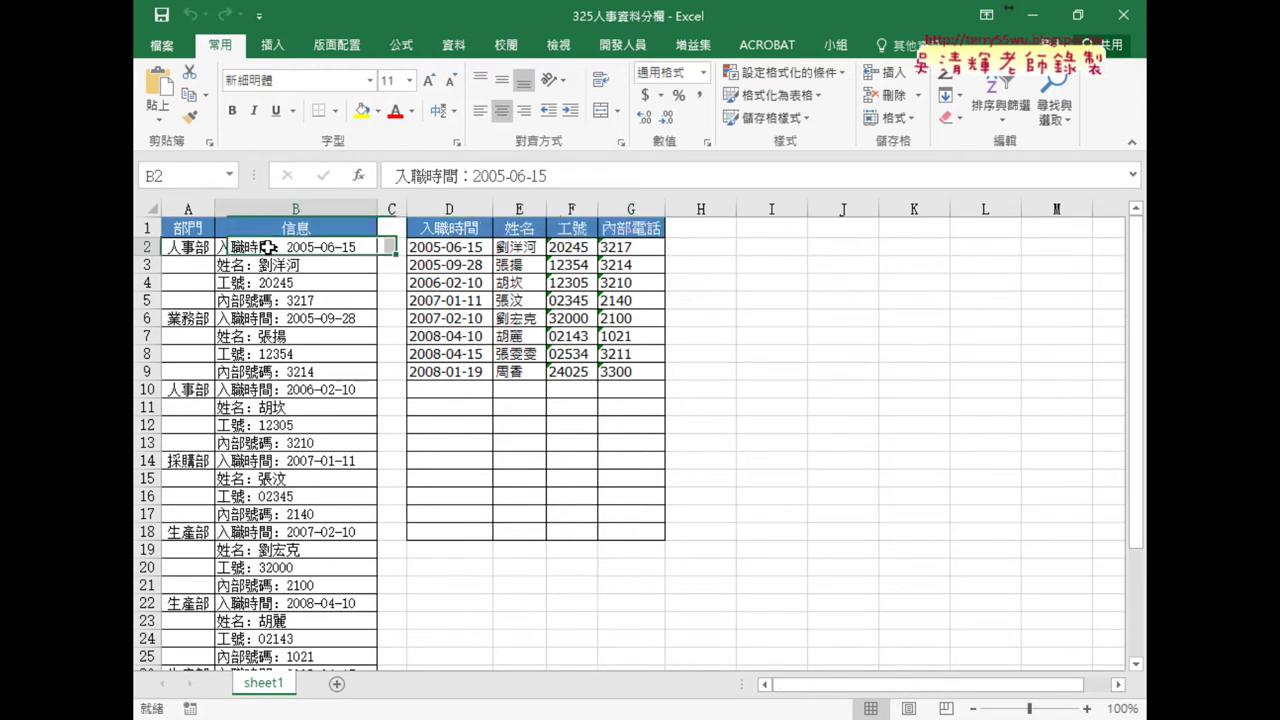
click(480, 248)
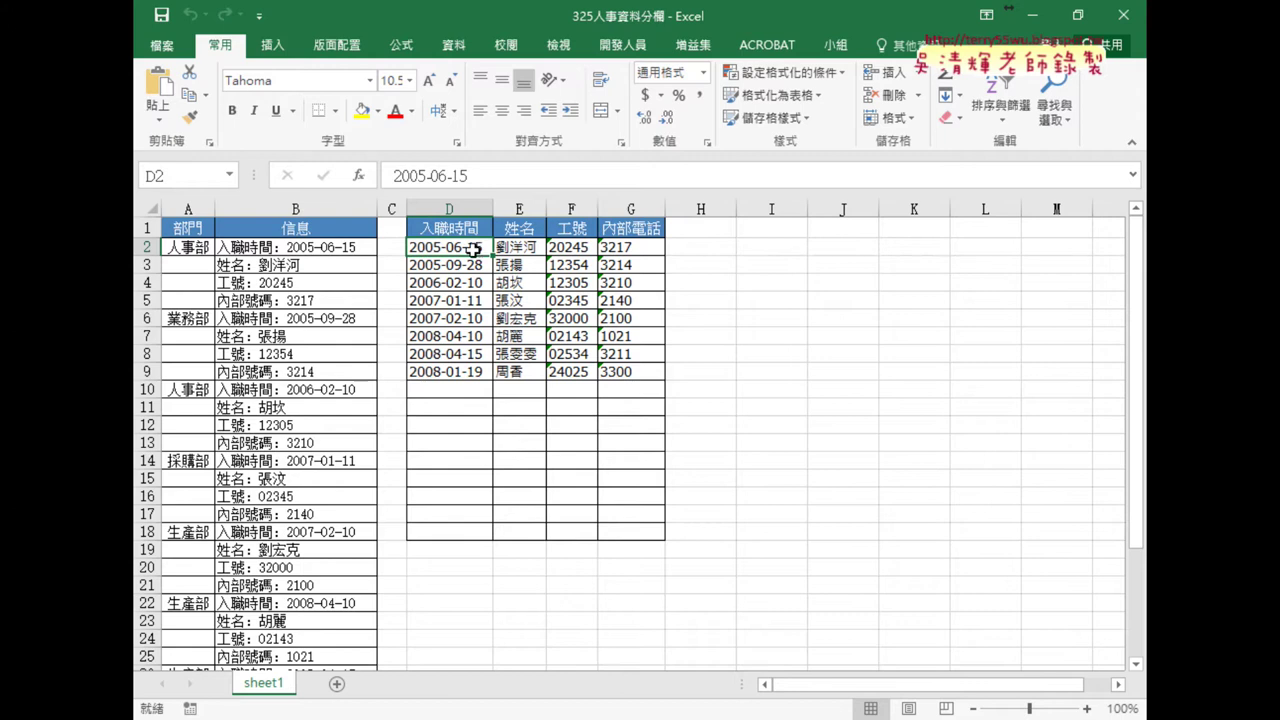
drag(480, 249, 621, 380)
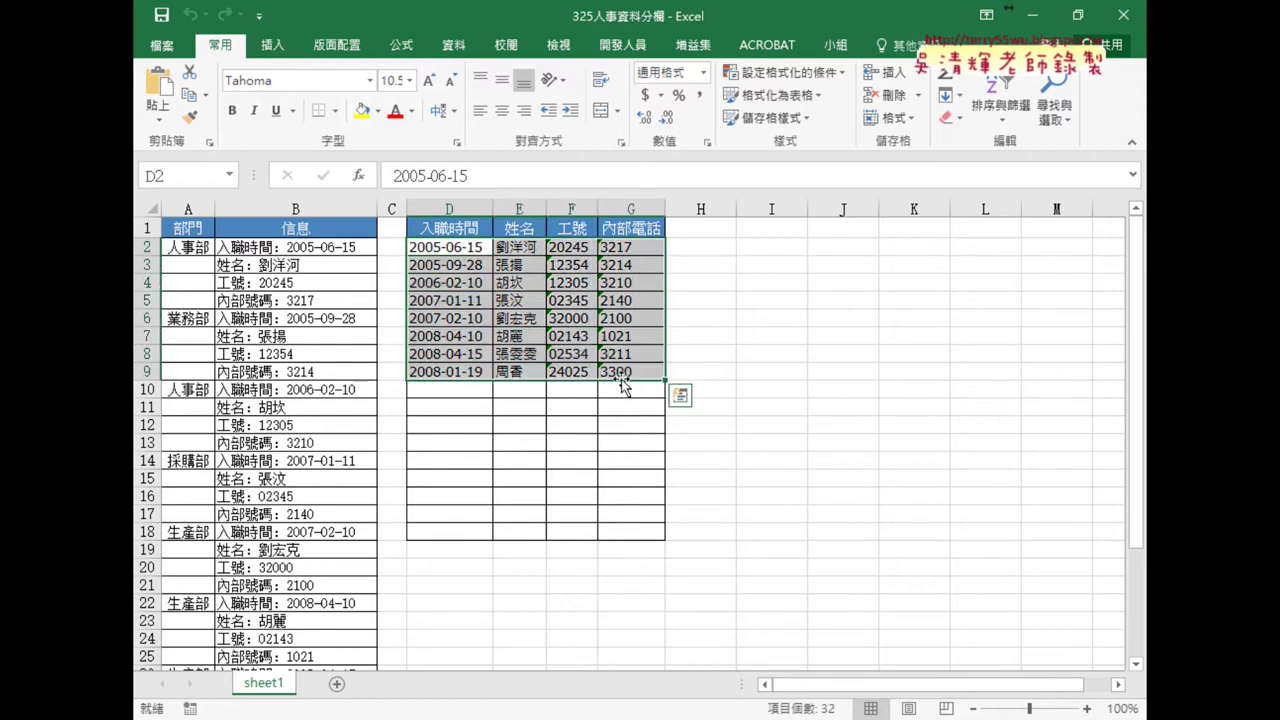
key(Delete)
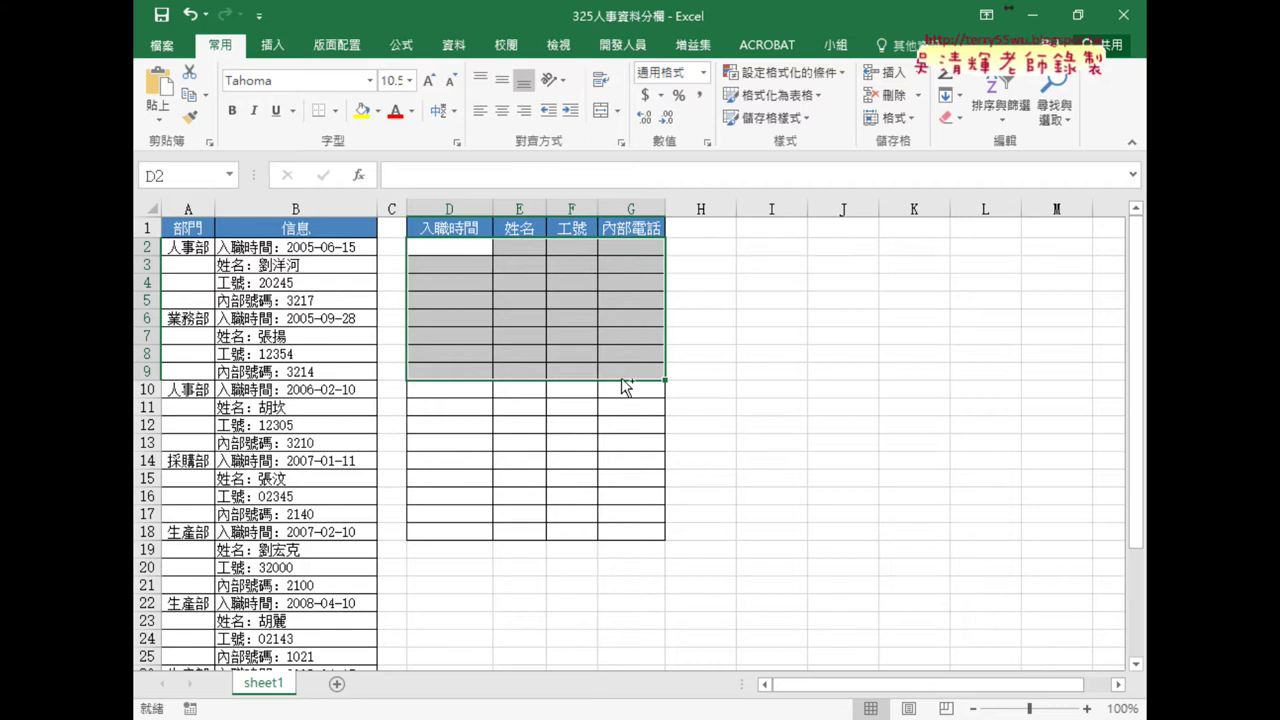
drag(284, 258, 437, 242)
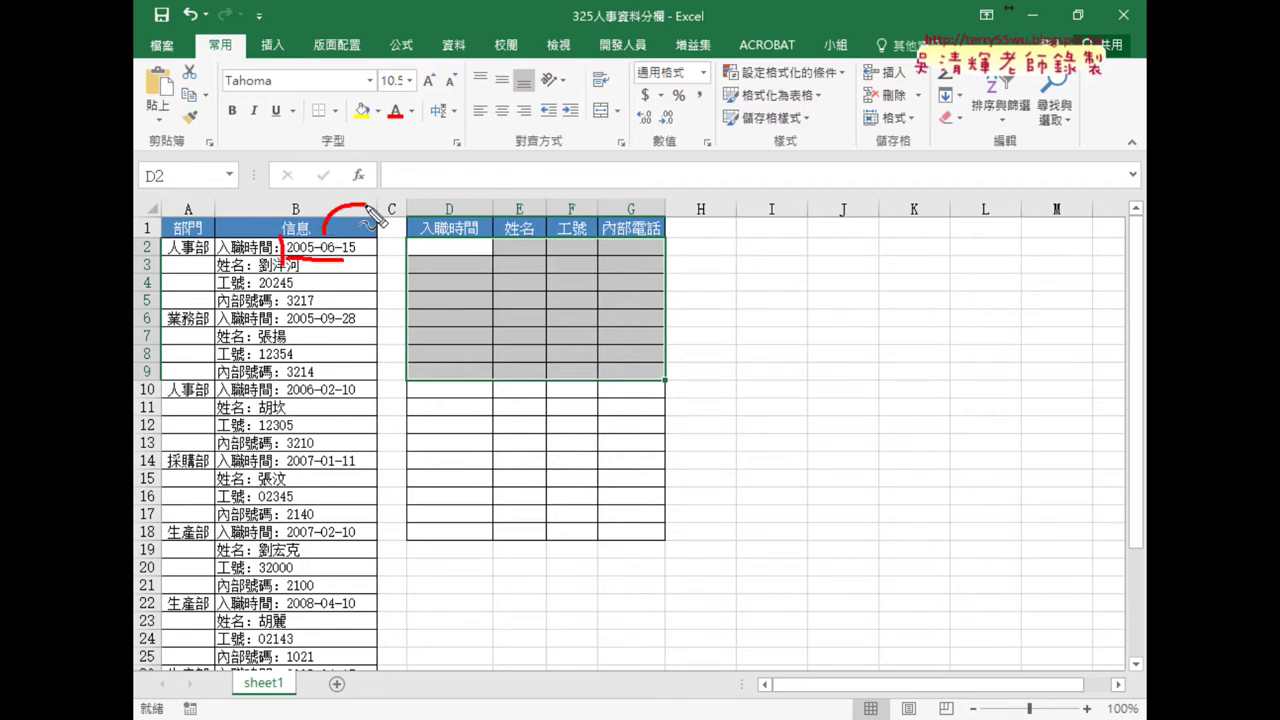
drag(268, 274, 300, 272)
drag(508, 250, 473, 244)
drag(560, 244, 650, 250)
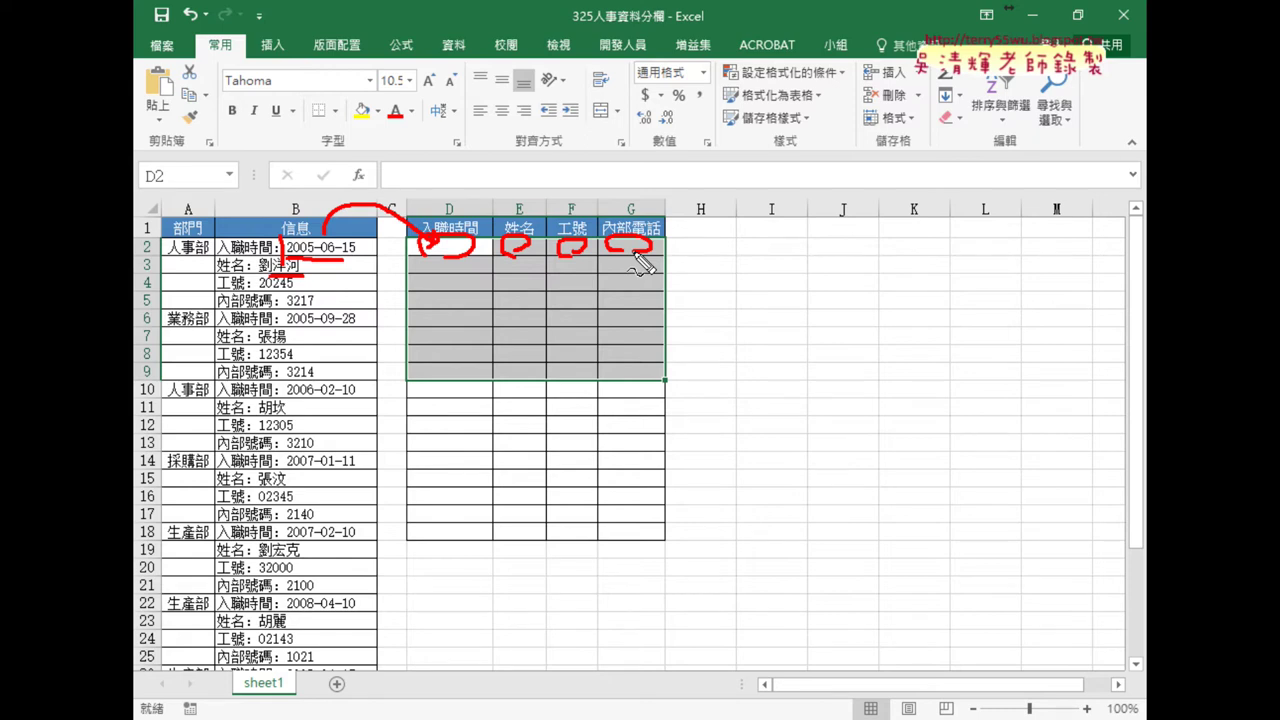
click(451, 246)
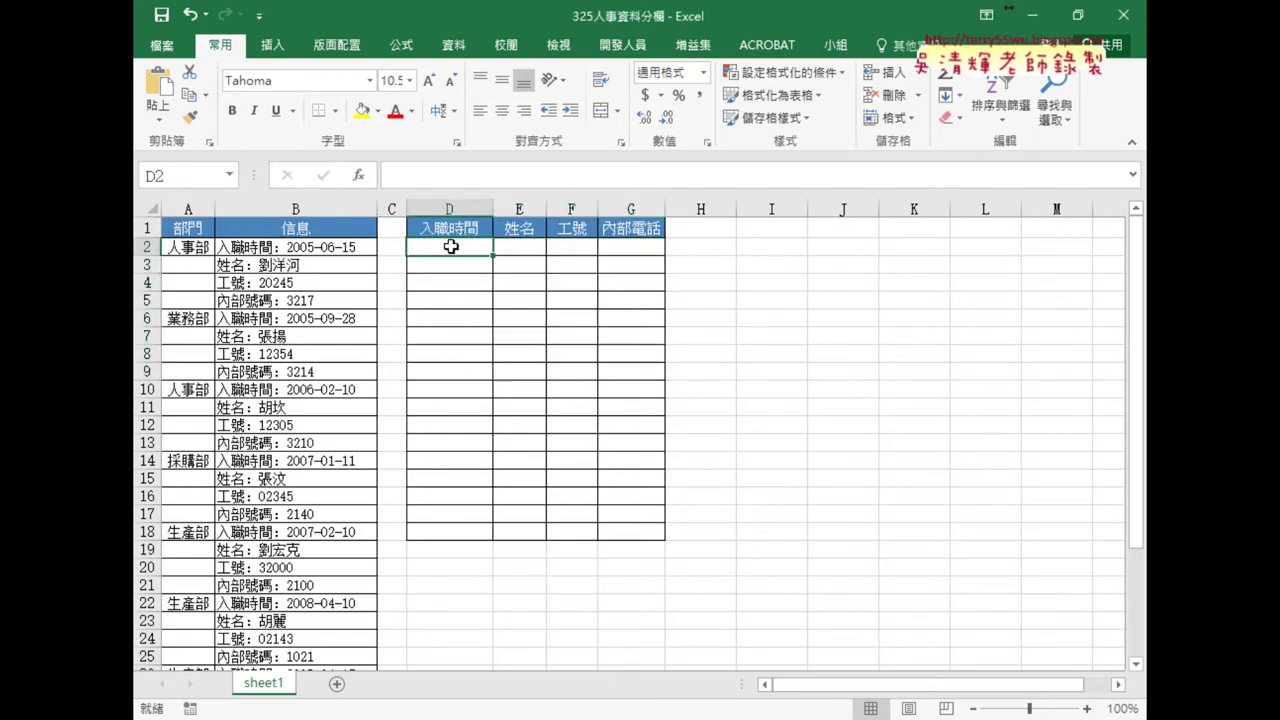
- Insert INDEX from the 檢視與參照 category into D2 using the array,row_num,column_num form
click(358, 175)
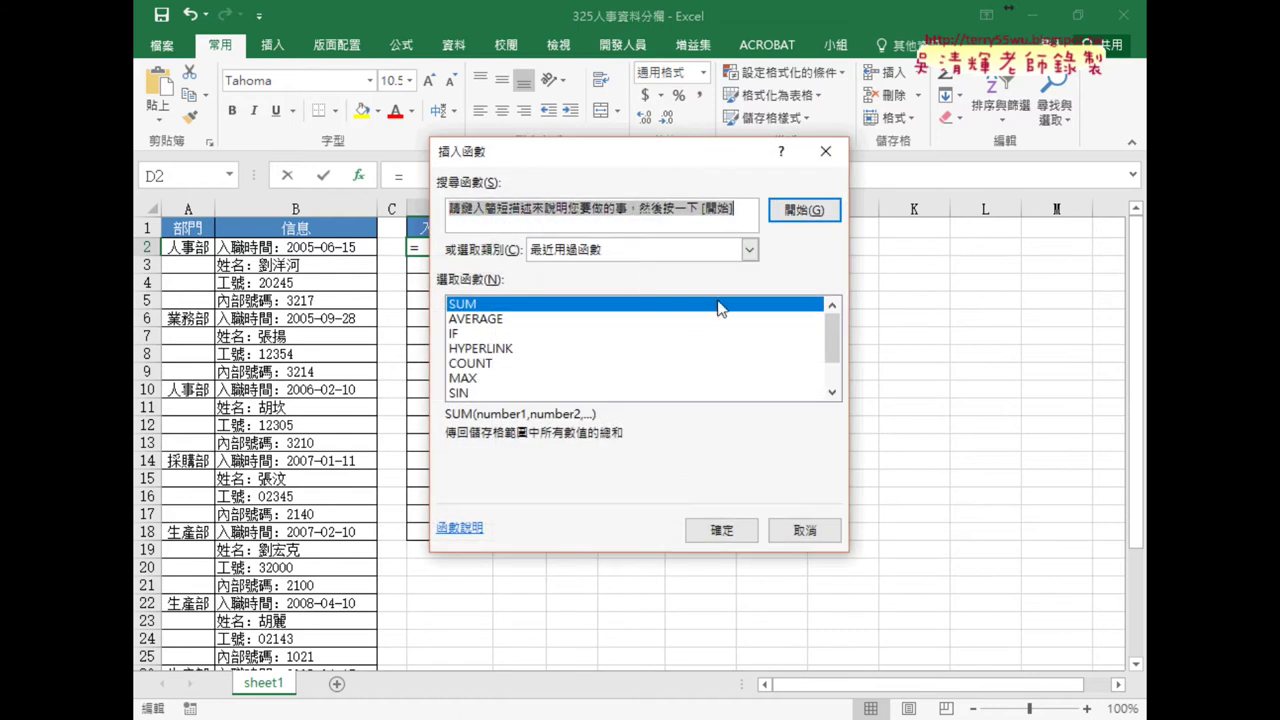
click(749, 249)
click(657, 358)
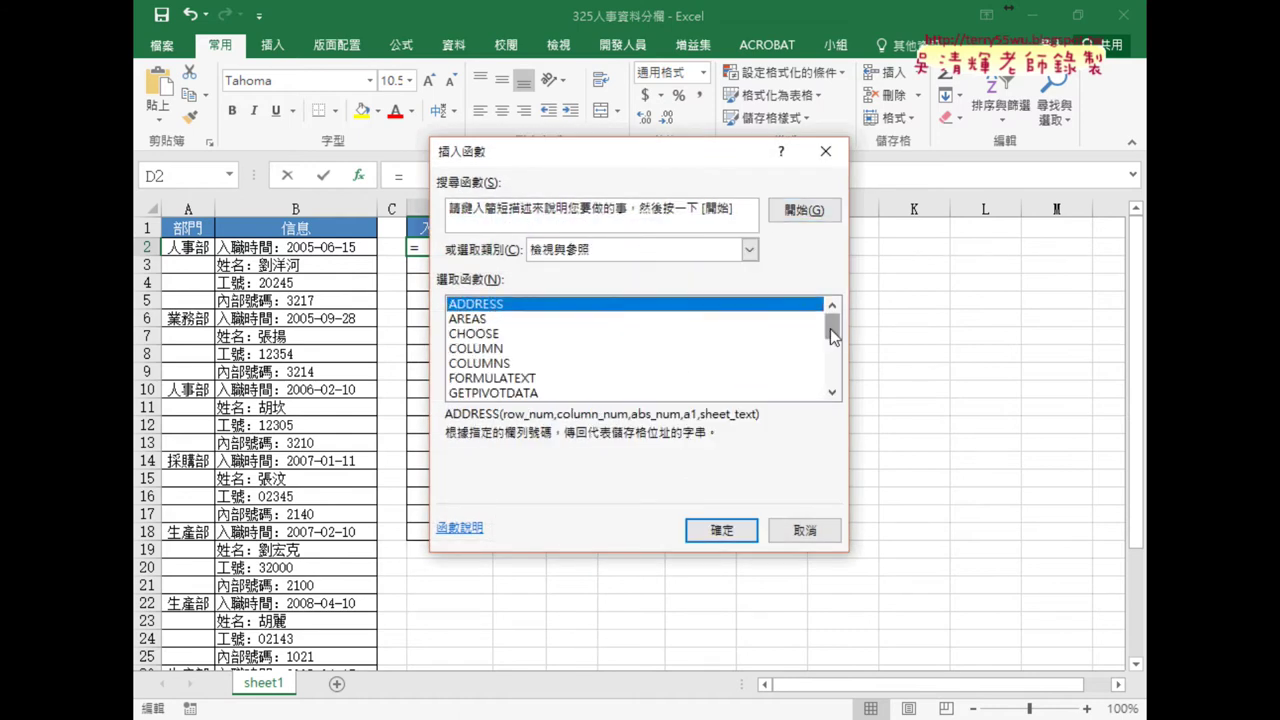
drag(832, 337, 833, 354)
click(493, 337)
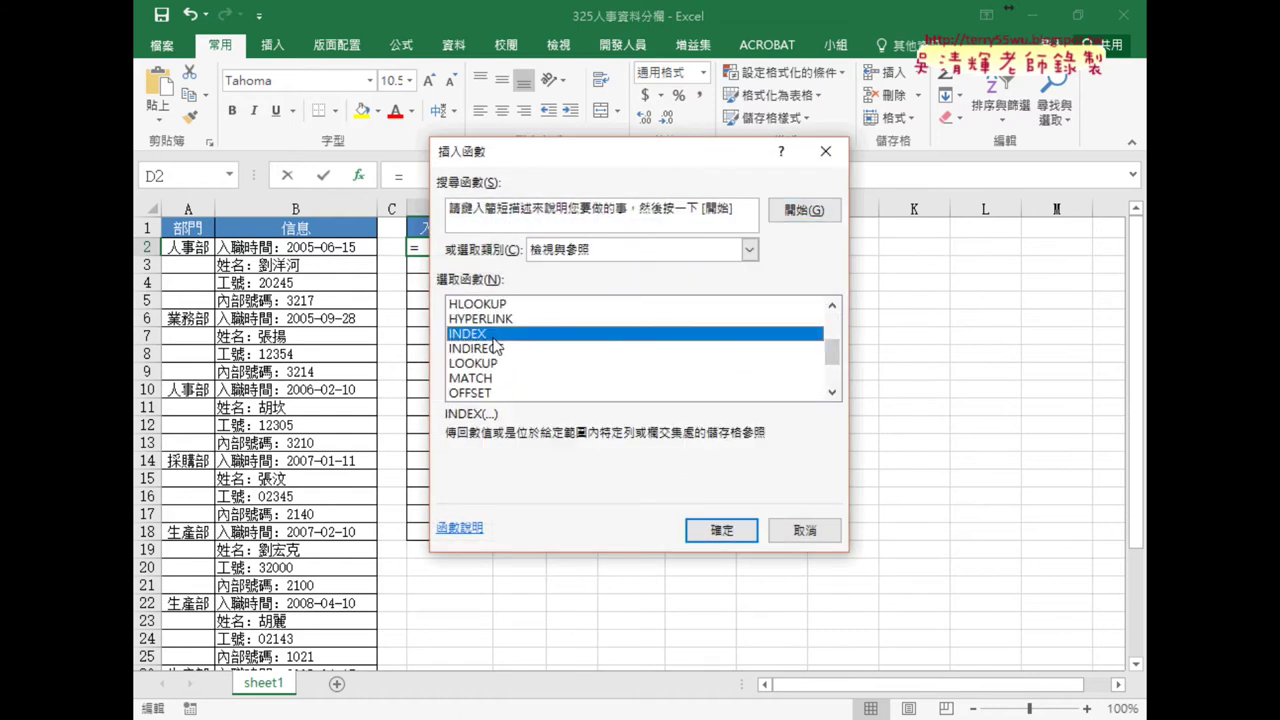
double_click(493, 335)
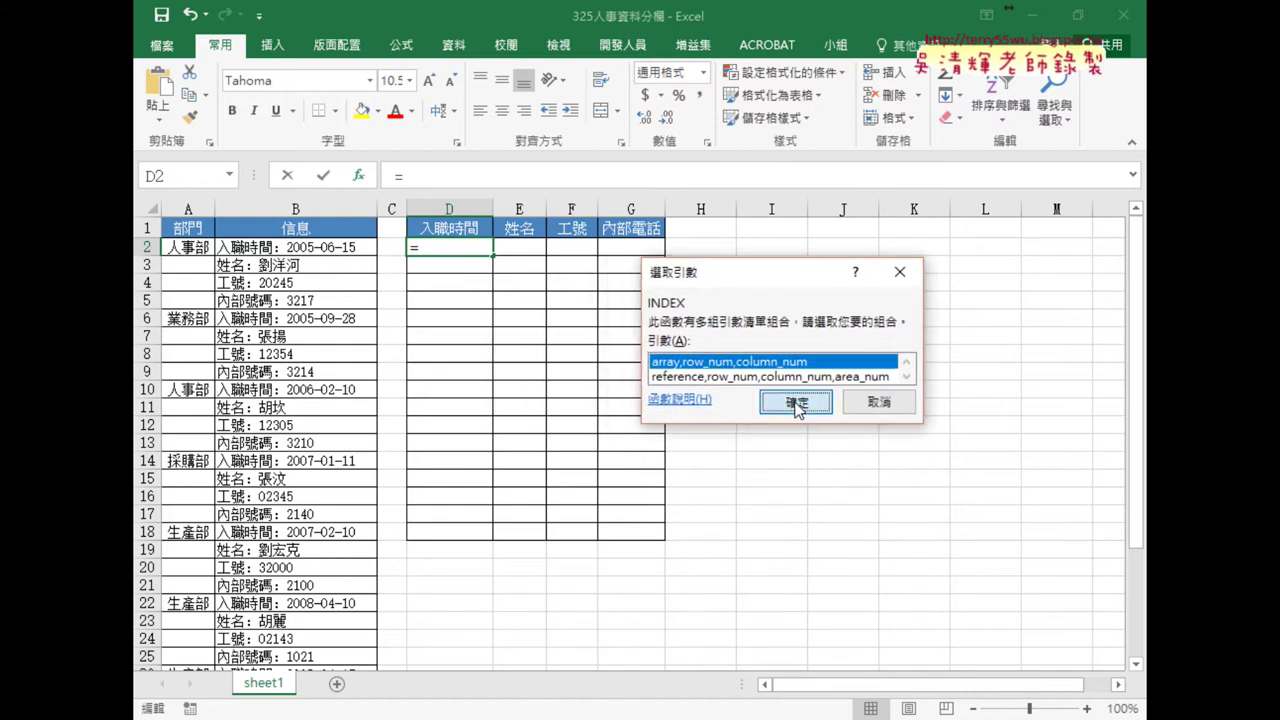
click(796, 403)
drag(711, 205, 797, 205)
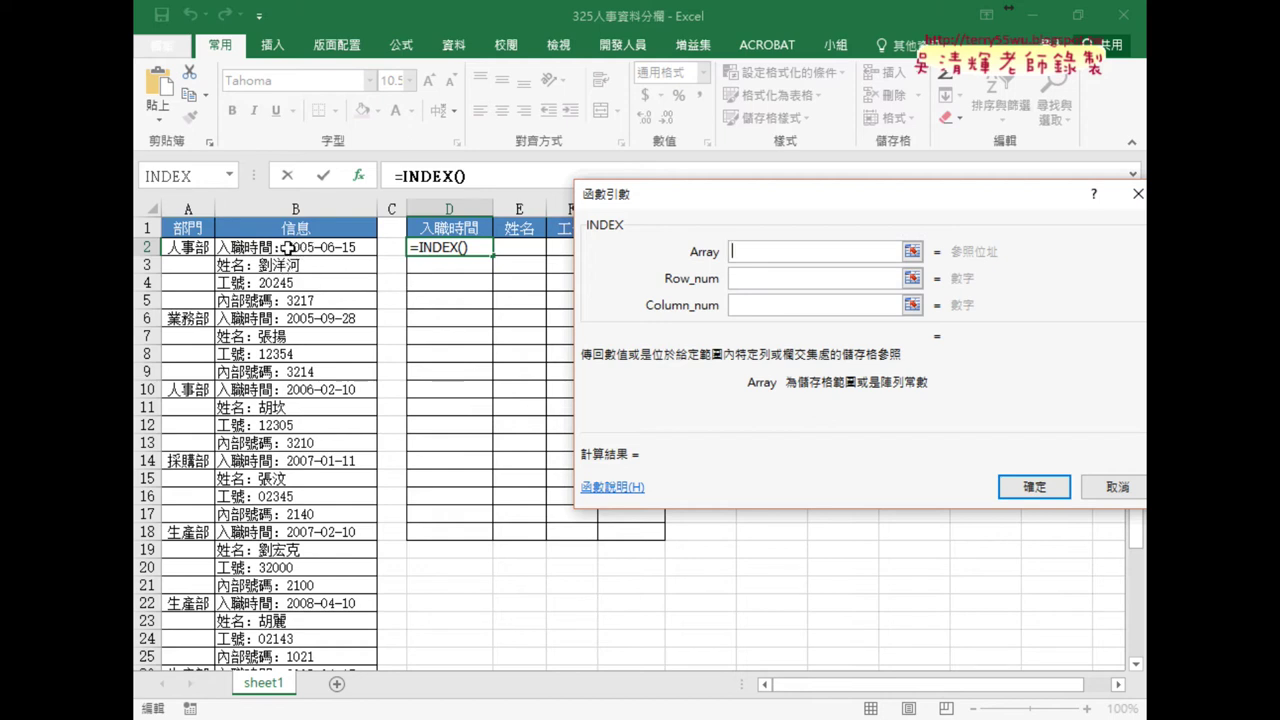
- Set INDEX's Array to B2:B33, Row_num 1 and Column_num 1, and confirm it
click(288, 247)
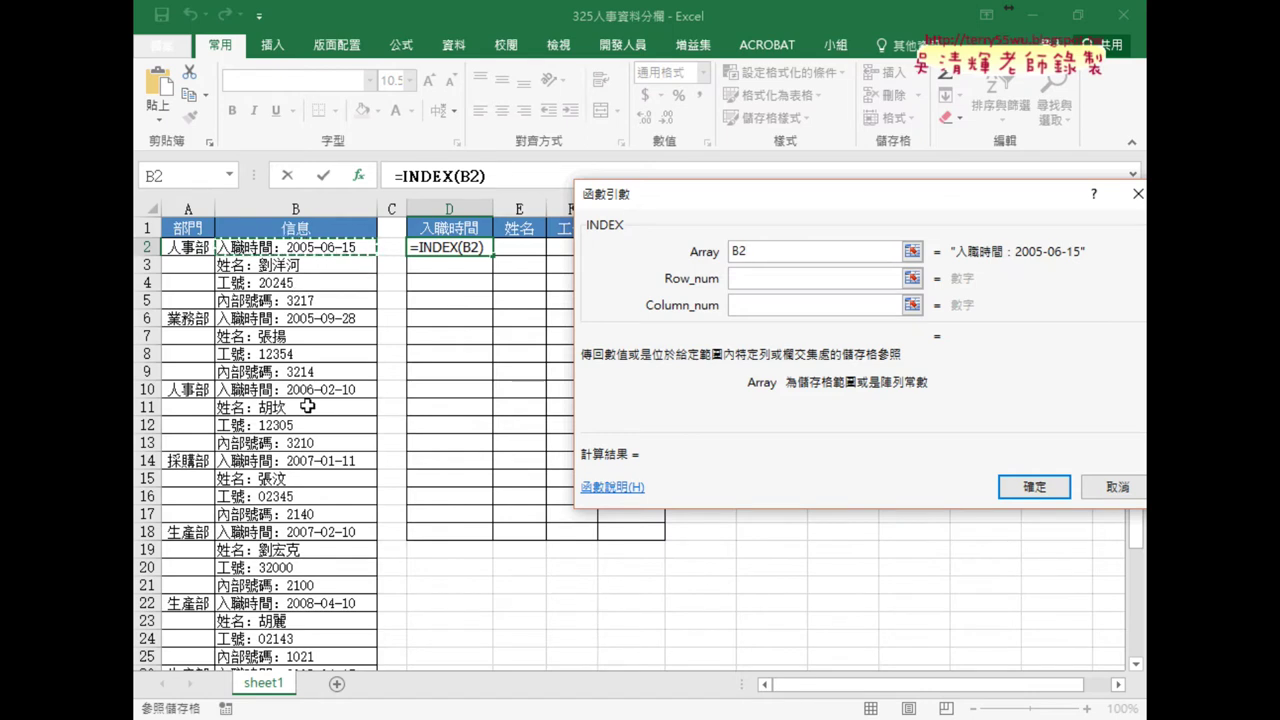
key(ctrl+shift+Down)
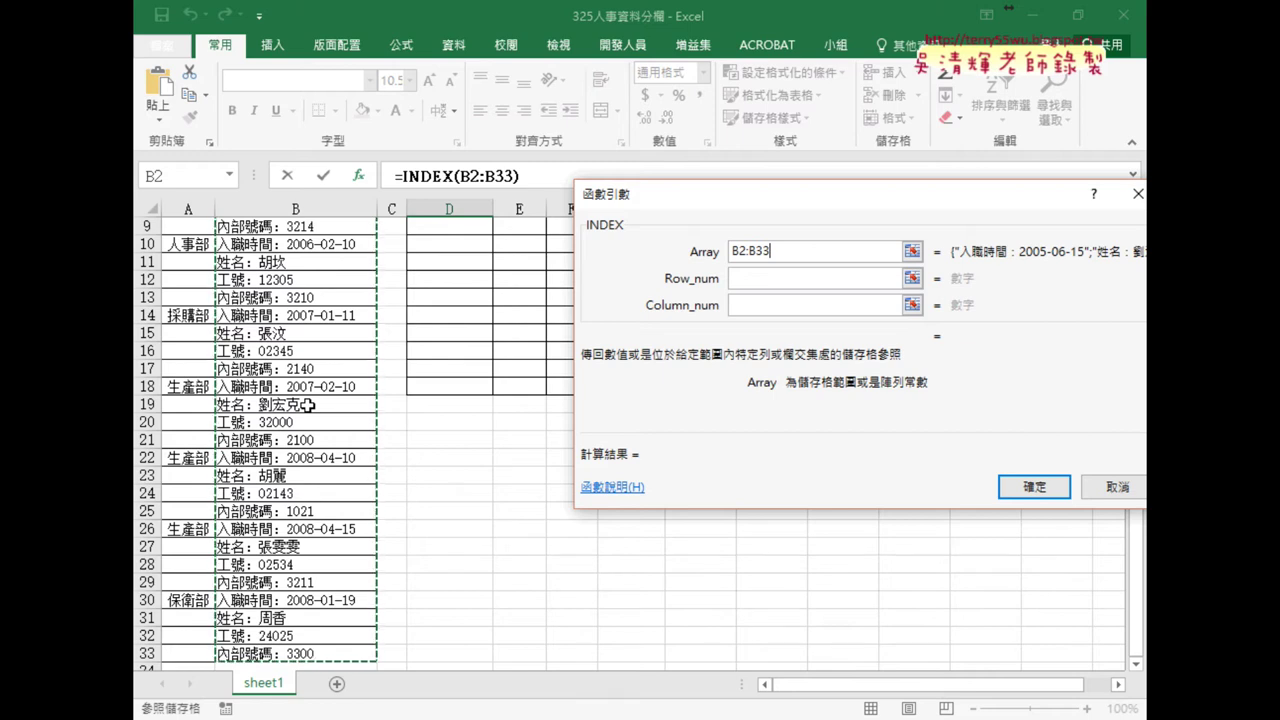
click(898, 279)
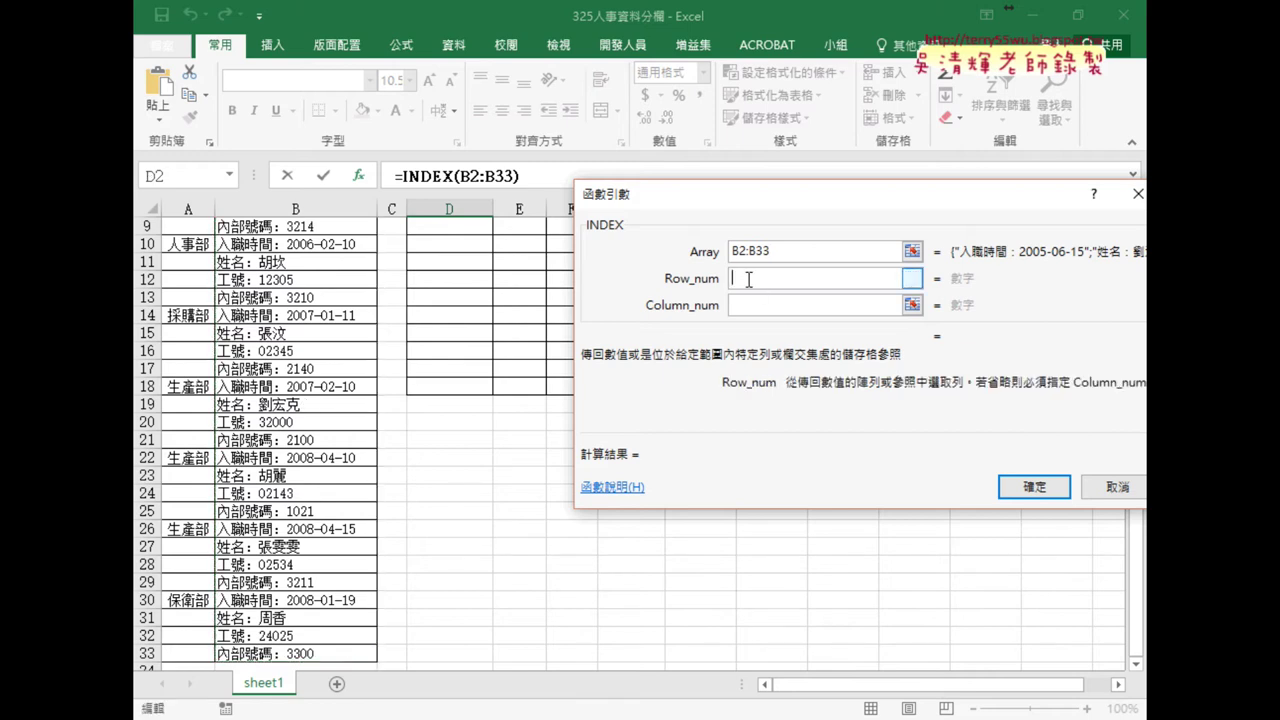
scroll(395, 347, up, 3)
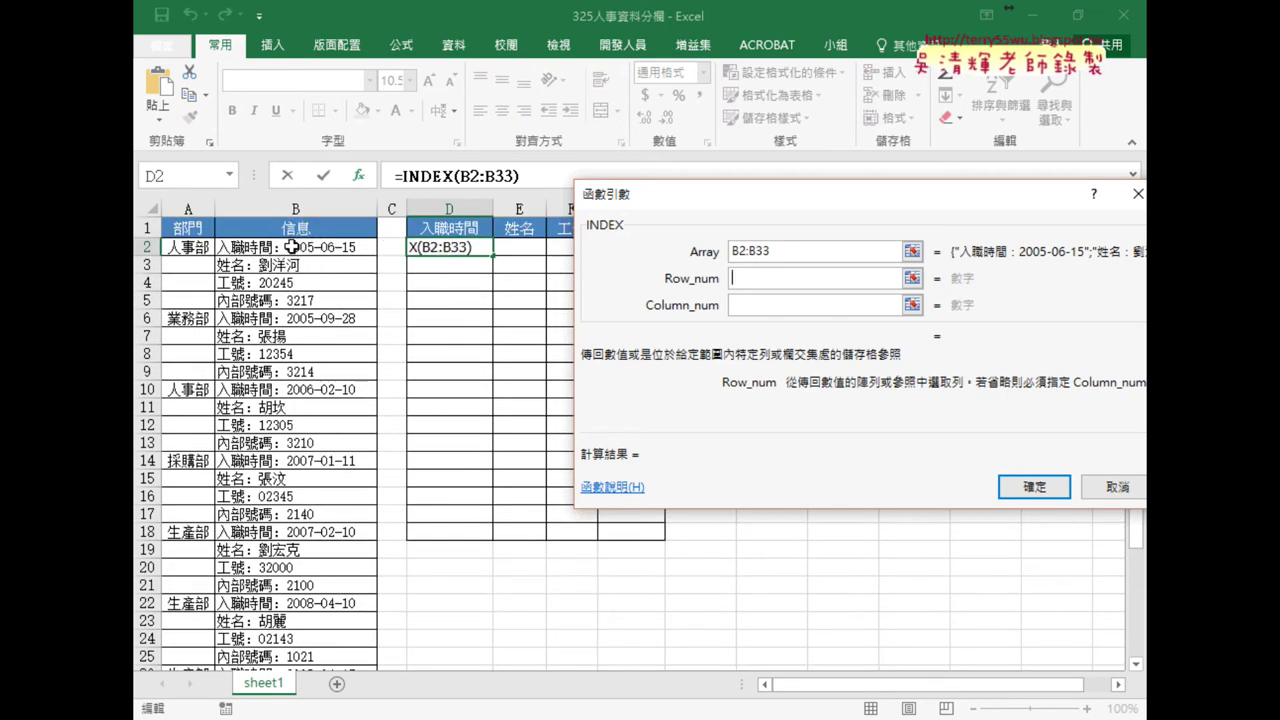
text(1)
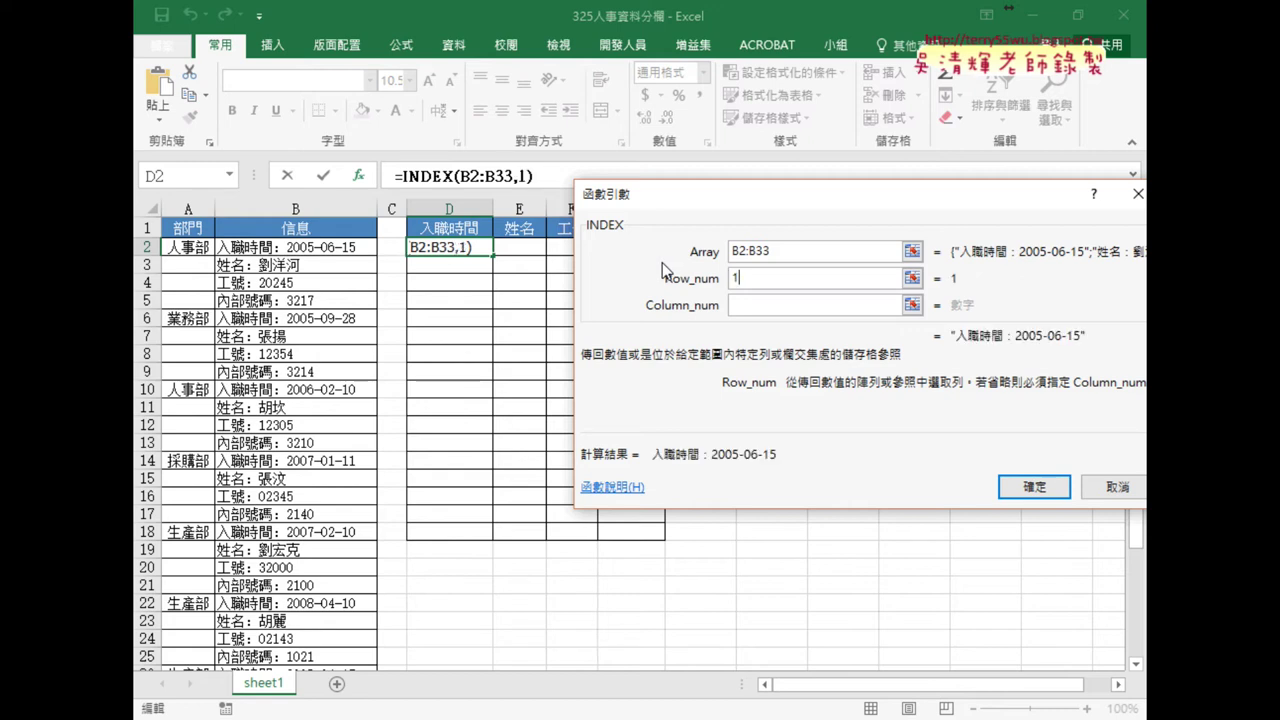
click(880, 305)
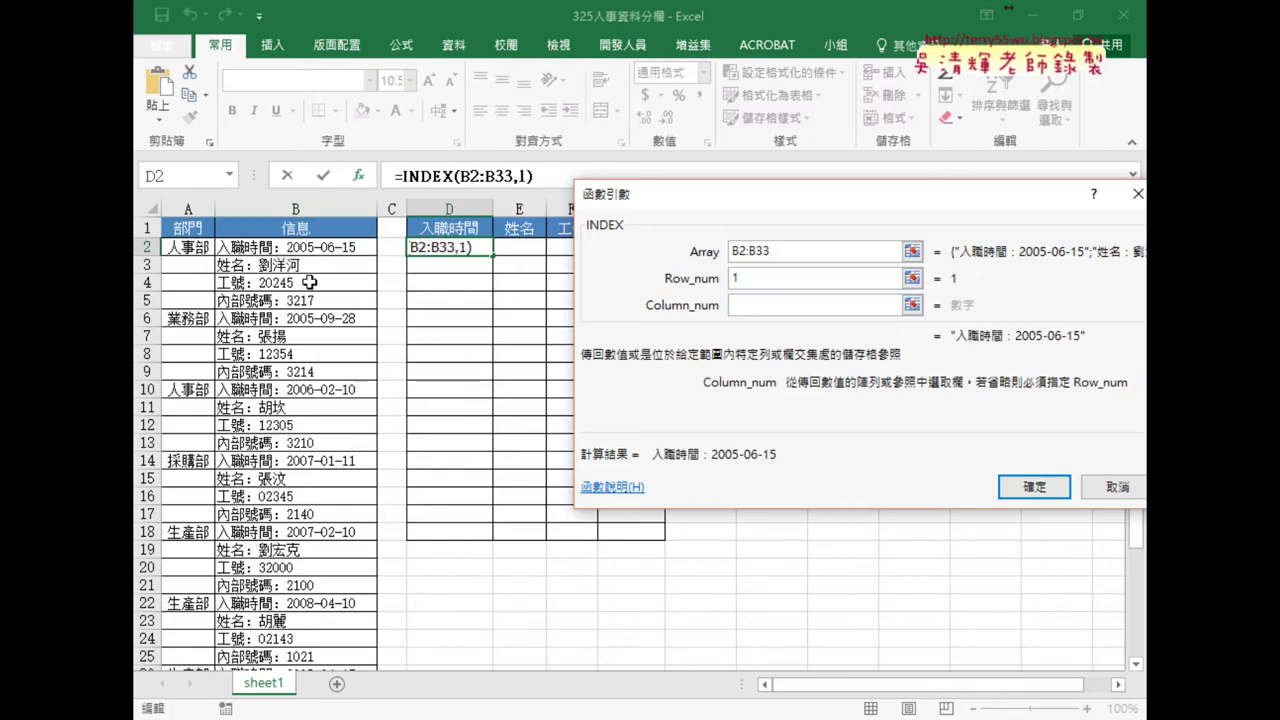
text(,1)
click(1030, 488)
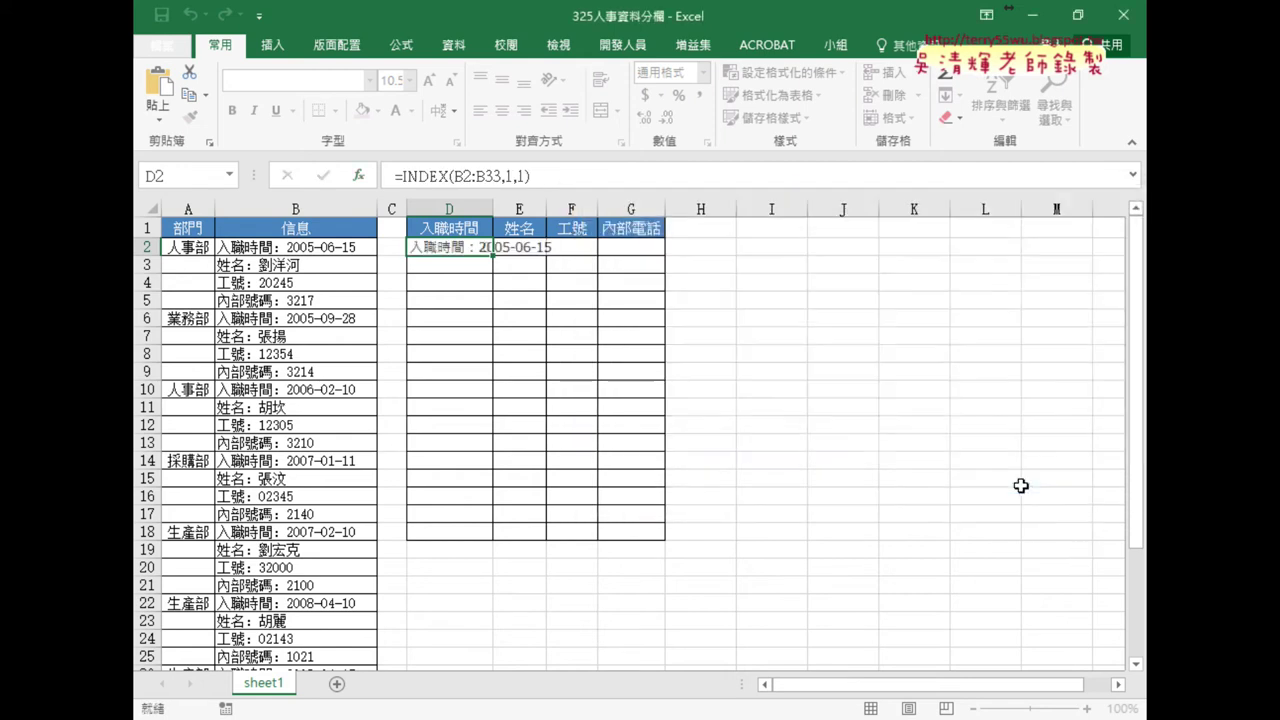
- Auto-fit column D to the date and copy D2's formula text
double_click(492, 208)
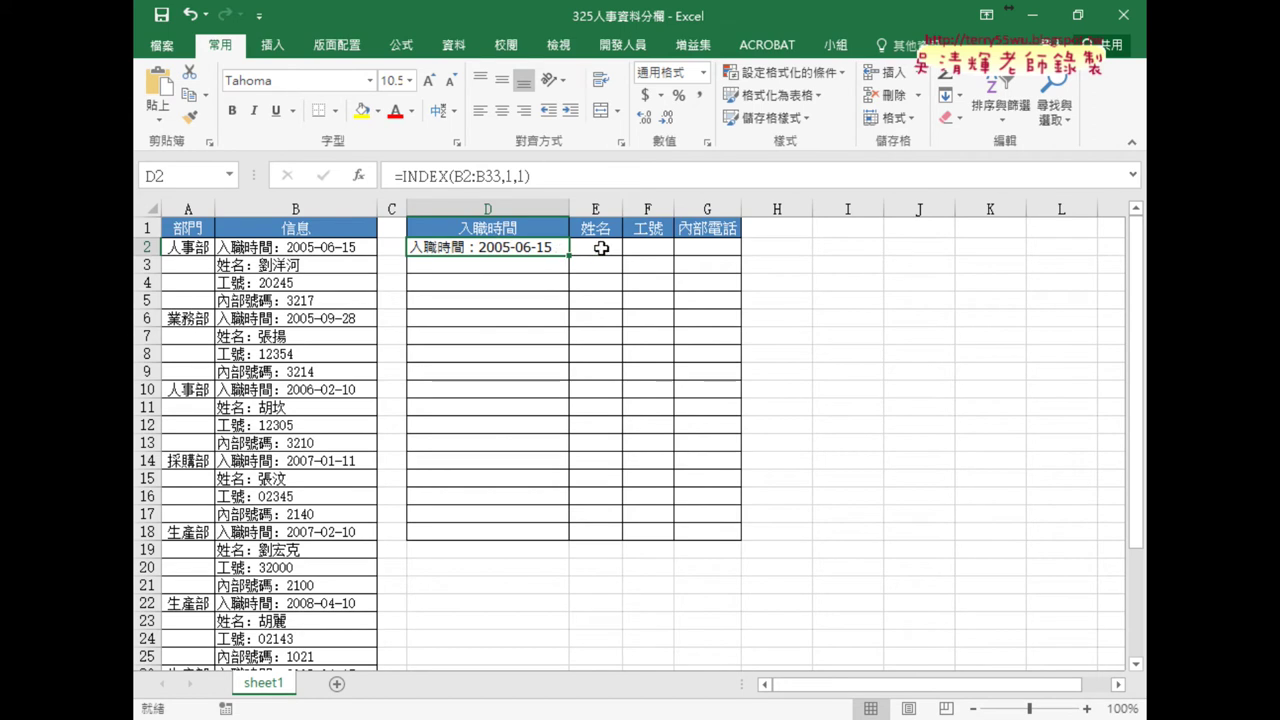
drag(531, 176, 394, 176)
right_click(398, 177)
click(460, 212)
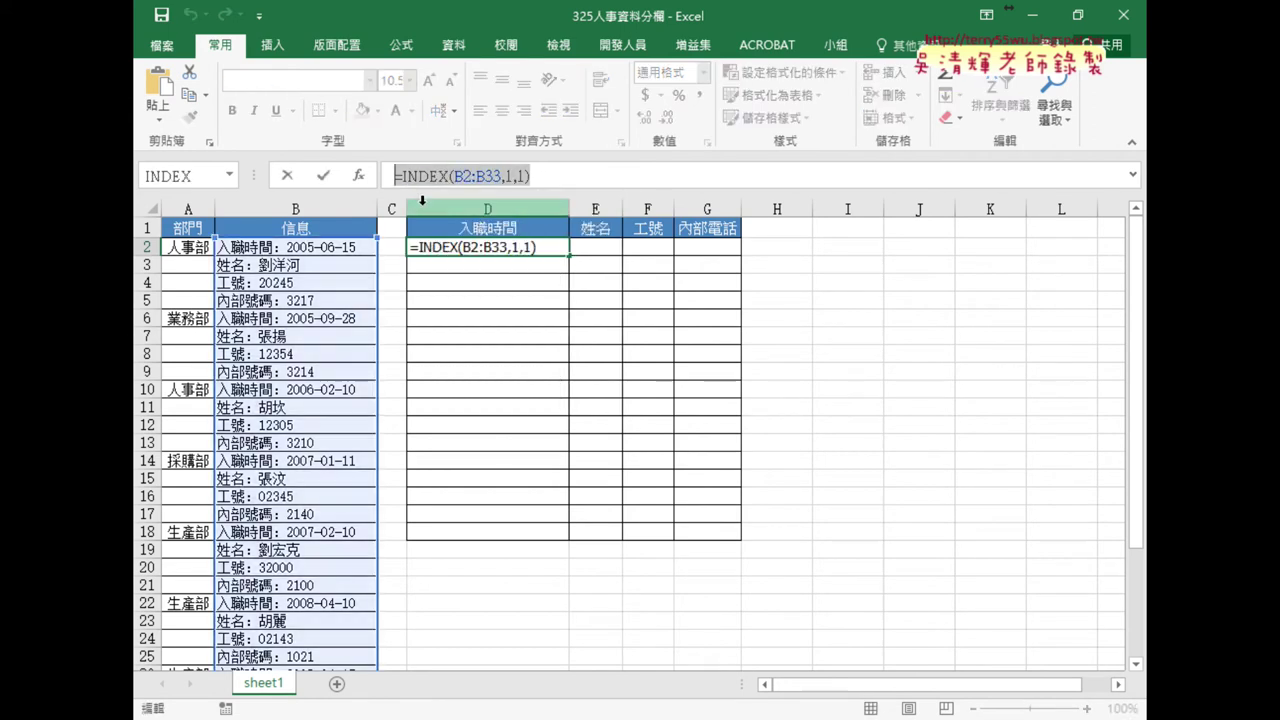
- Paste D2's formula into E2, change its row number to 2, and auto-fit column E
click(323, 175)
click(600, 246)
right_click(603, 246)
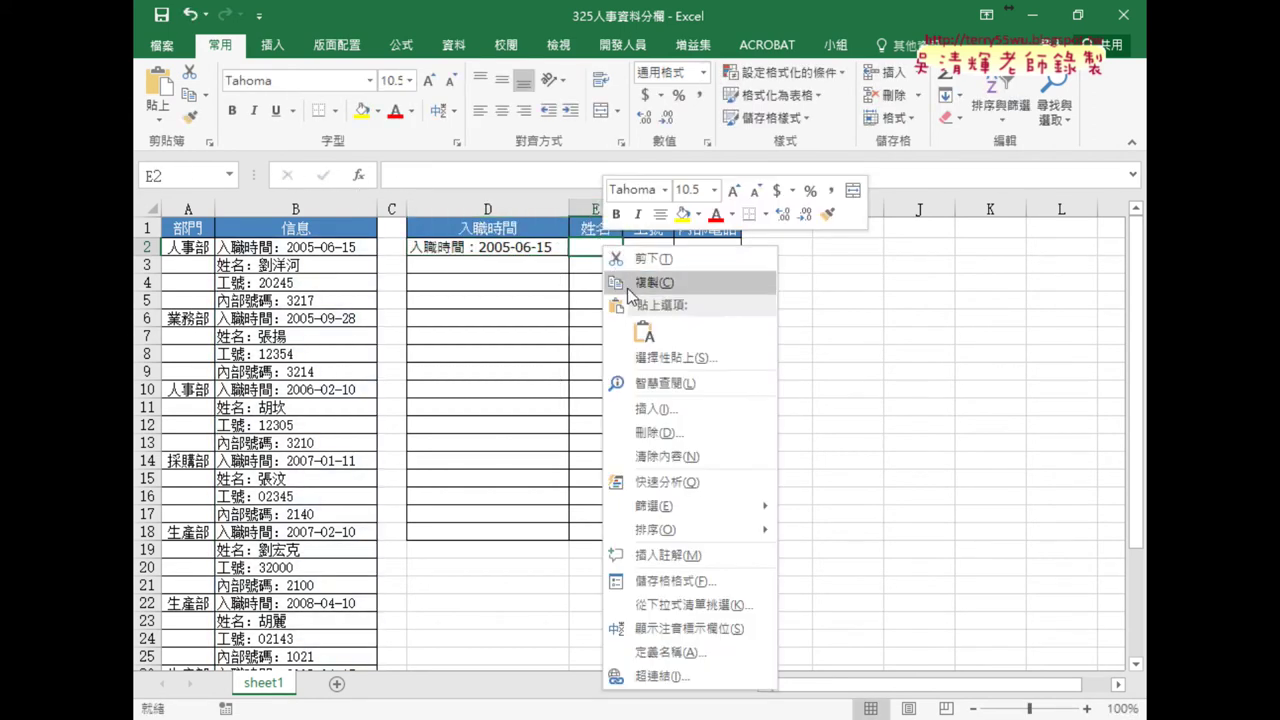
click(644, 334)
click(507, 176)
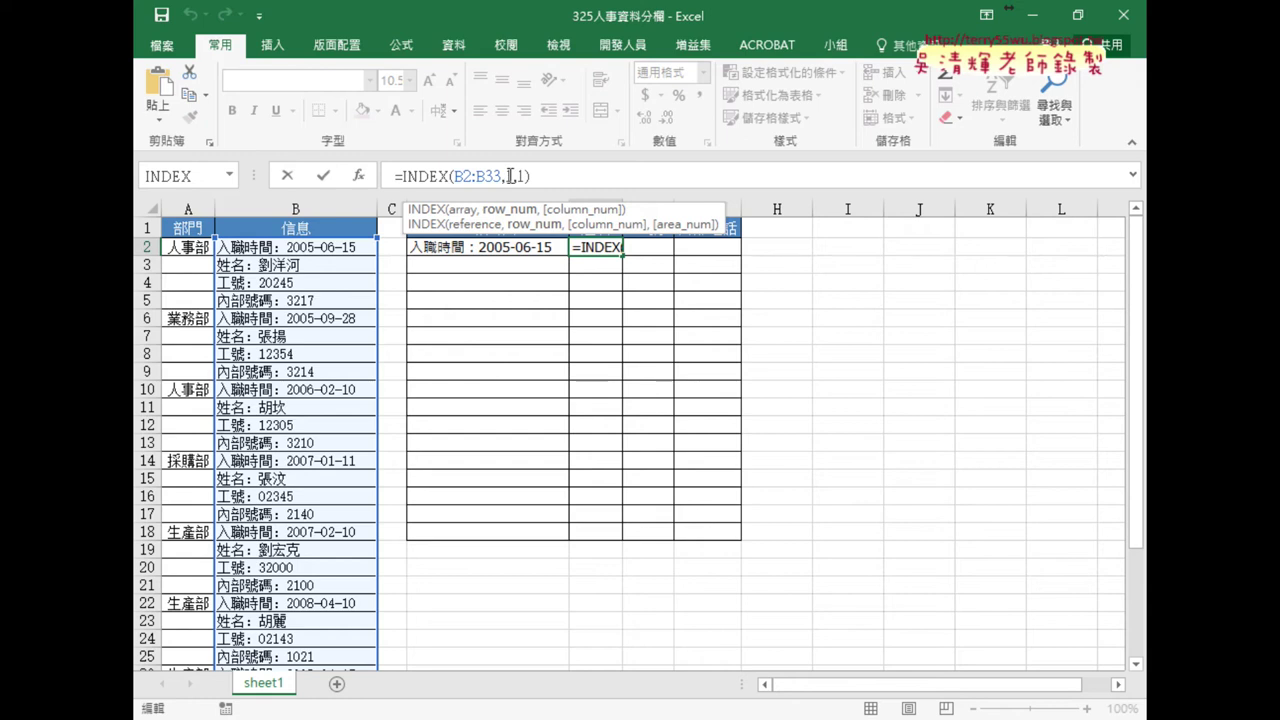
double_click(513, 176)
text(2)
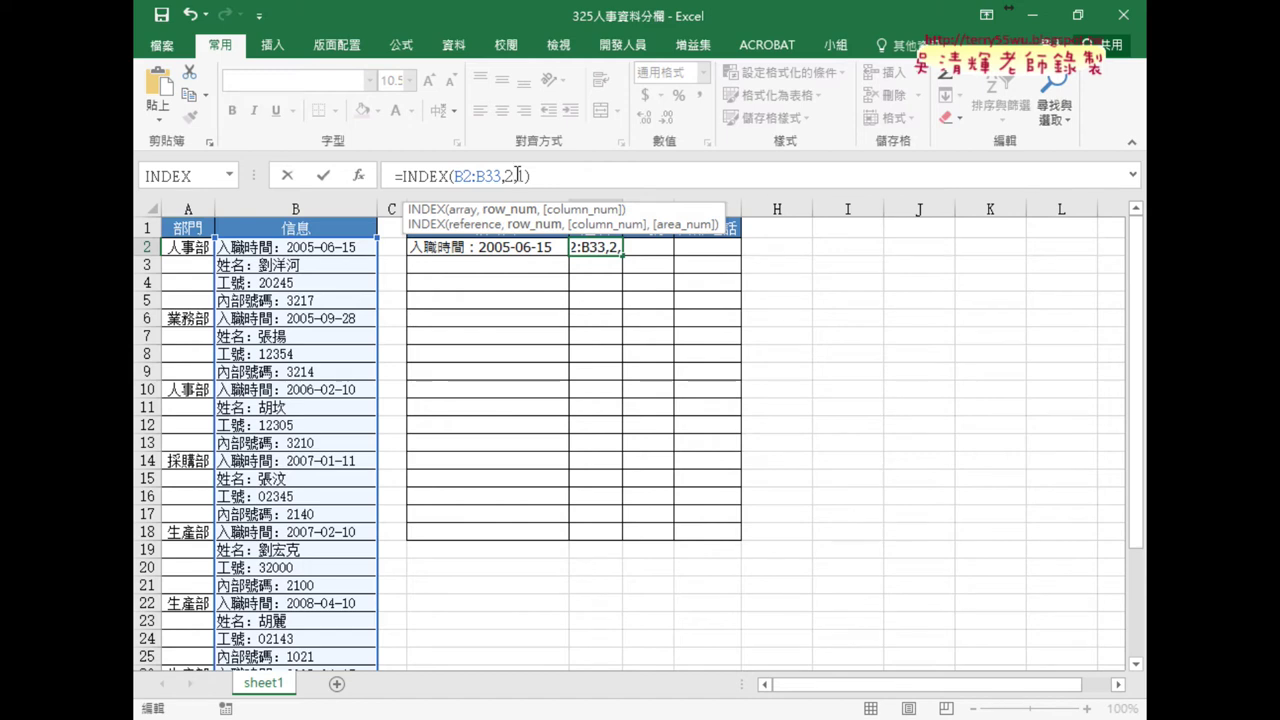
click(323, 175)
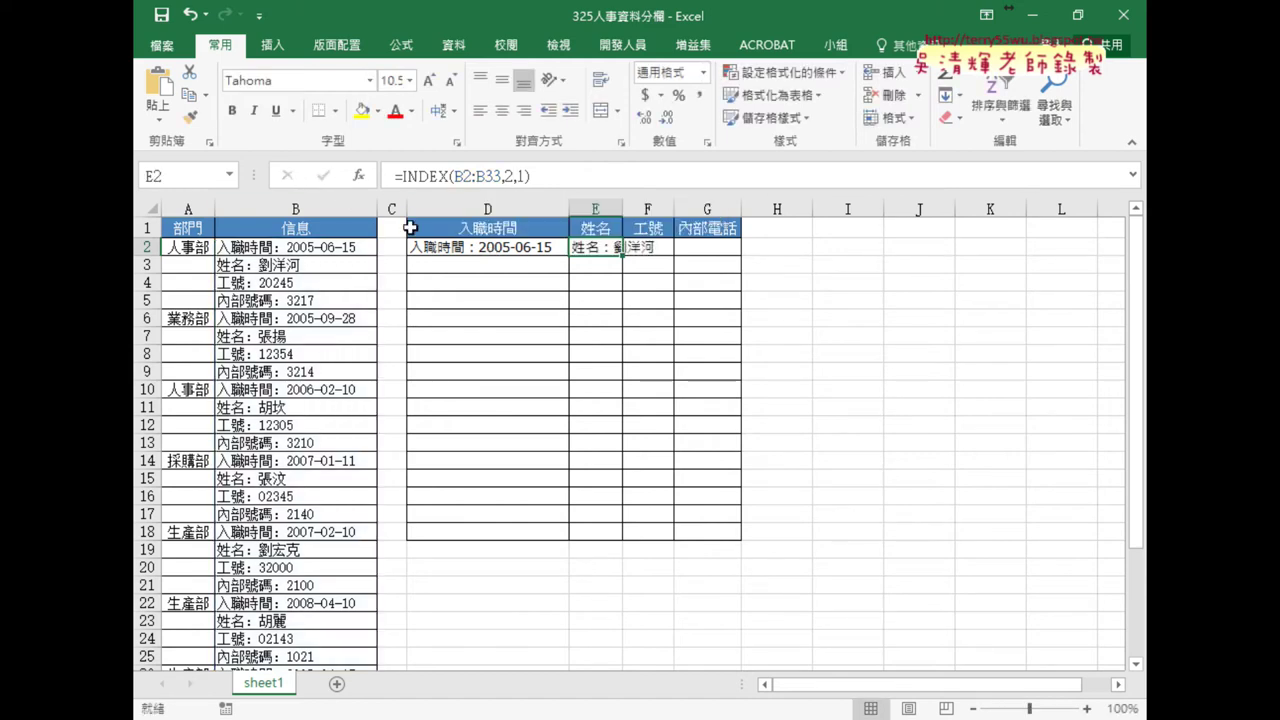
double_click(622, 207)
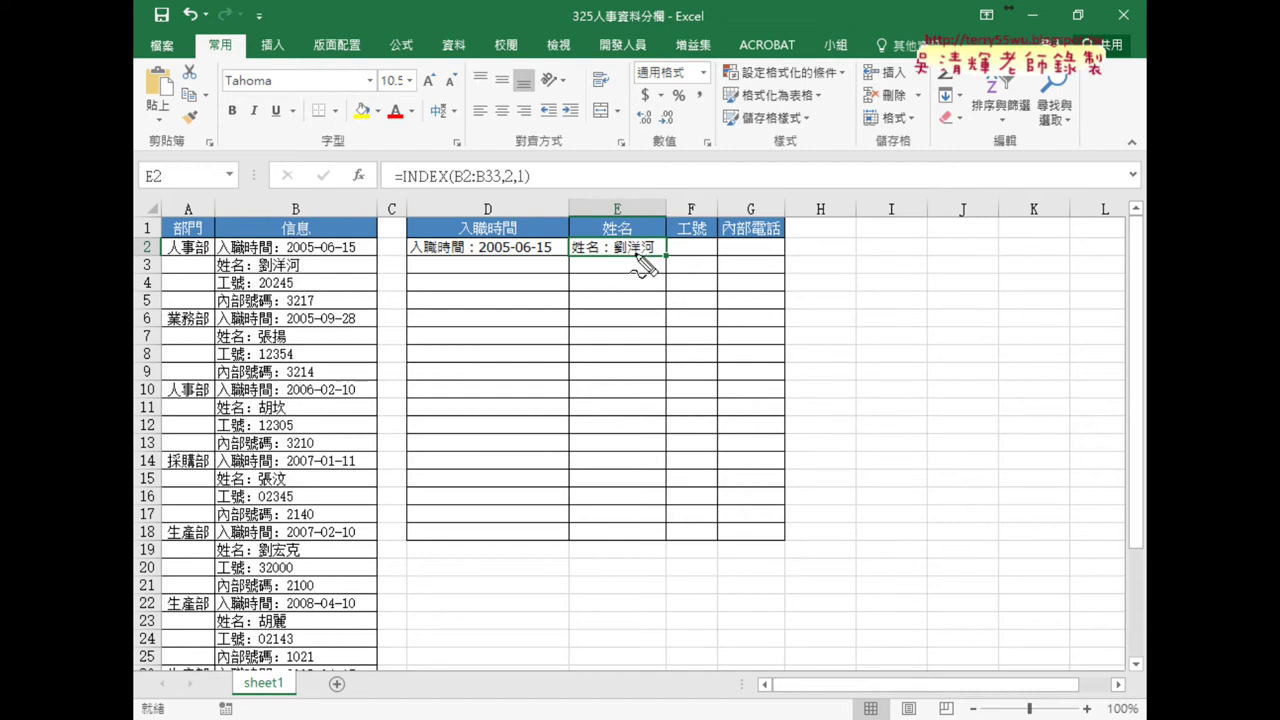
drag(497, 240, 497, 256)
drag(614, 242, 688, 253)
mouse_move(752, 228)
mouse_down()
mouse_move(768, 243)
mouse_move(760, 258)
mouse_up()
drag(502, 257, 487, 272)
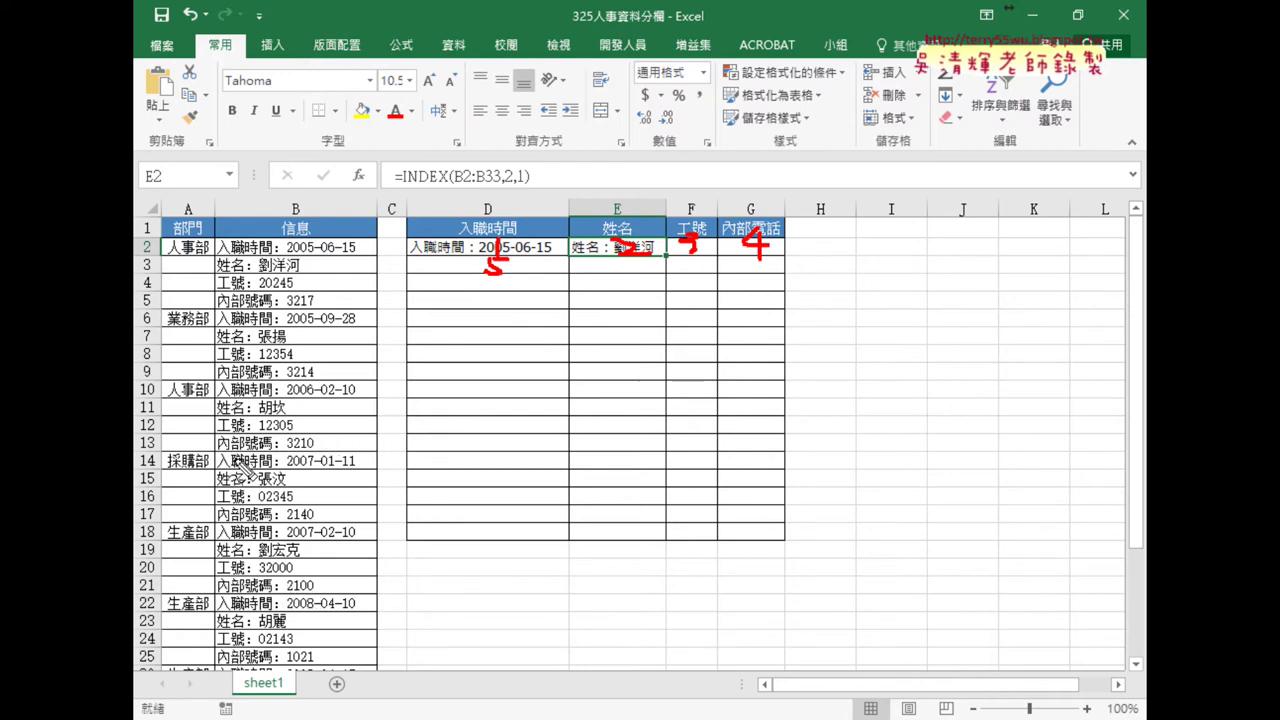
mouse_move(738, 374)
mouse_down()
mouse_move(741, 402)
mouse_move(783, 397)
mouse_up()
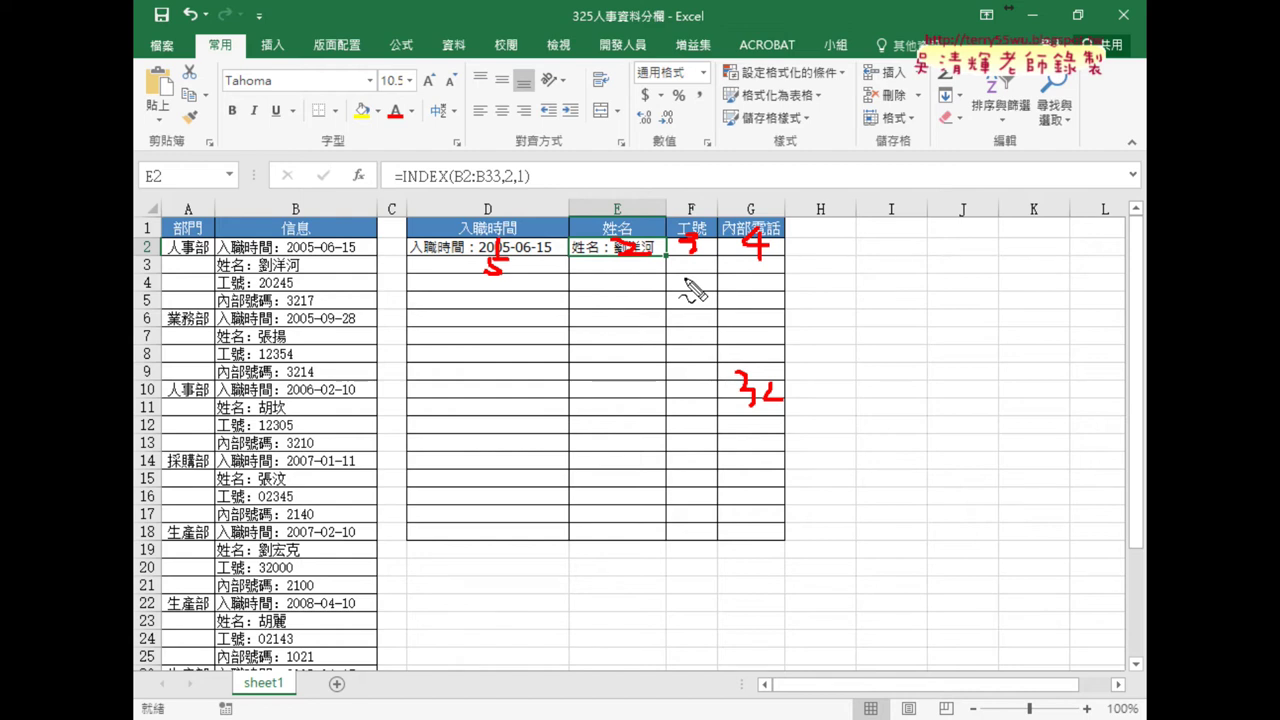
key(Escape)
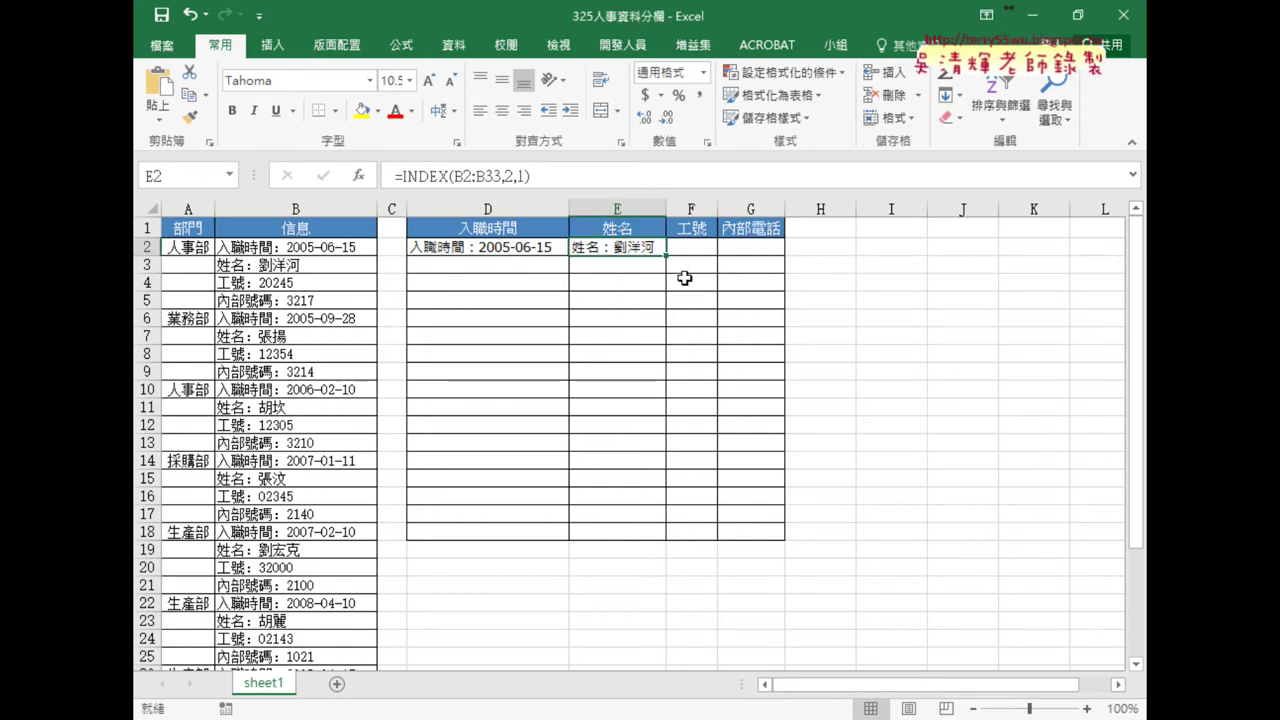
drag(512, 248, 593, 249)
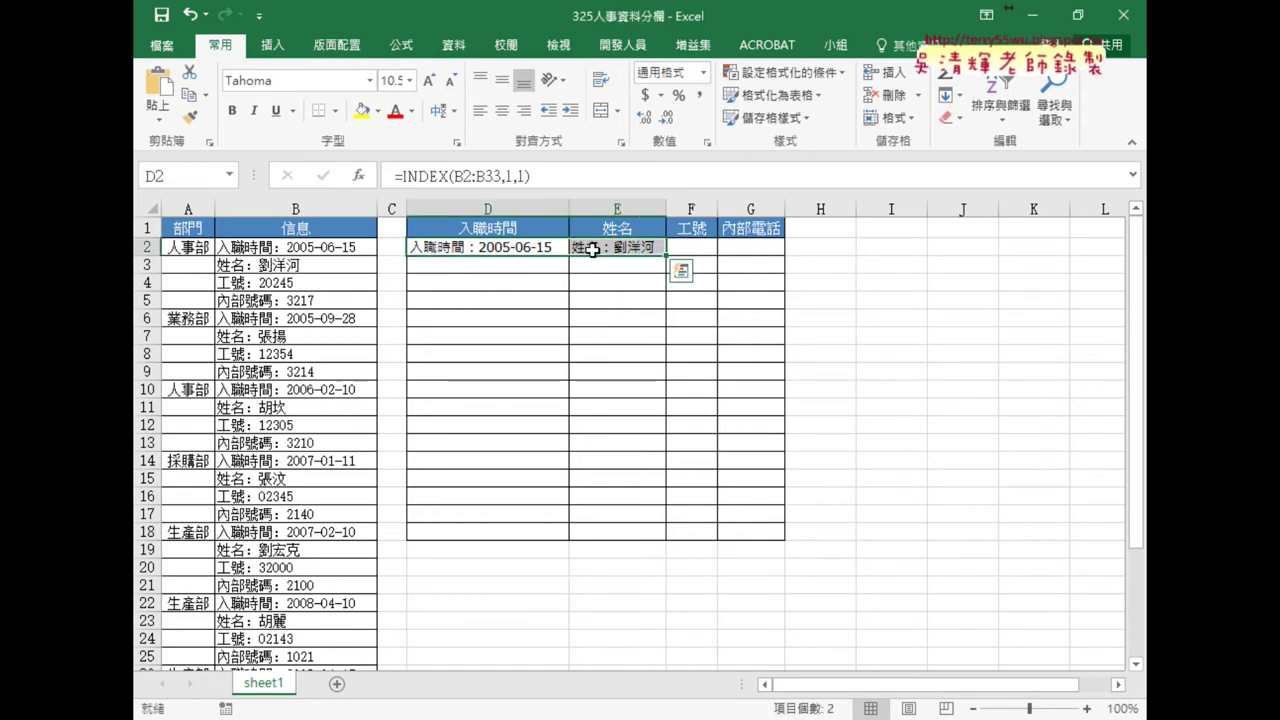
key(Delete)
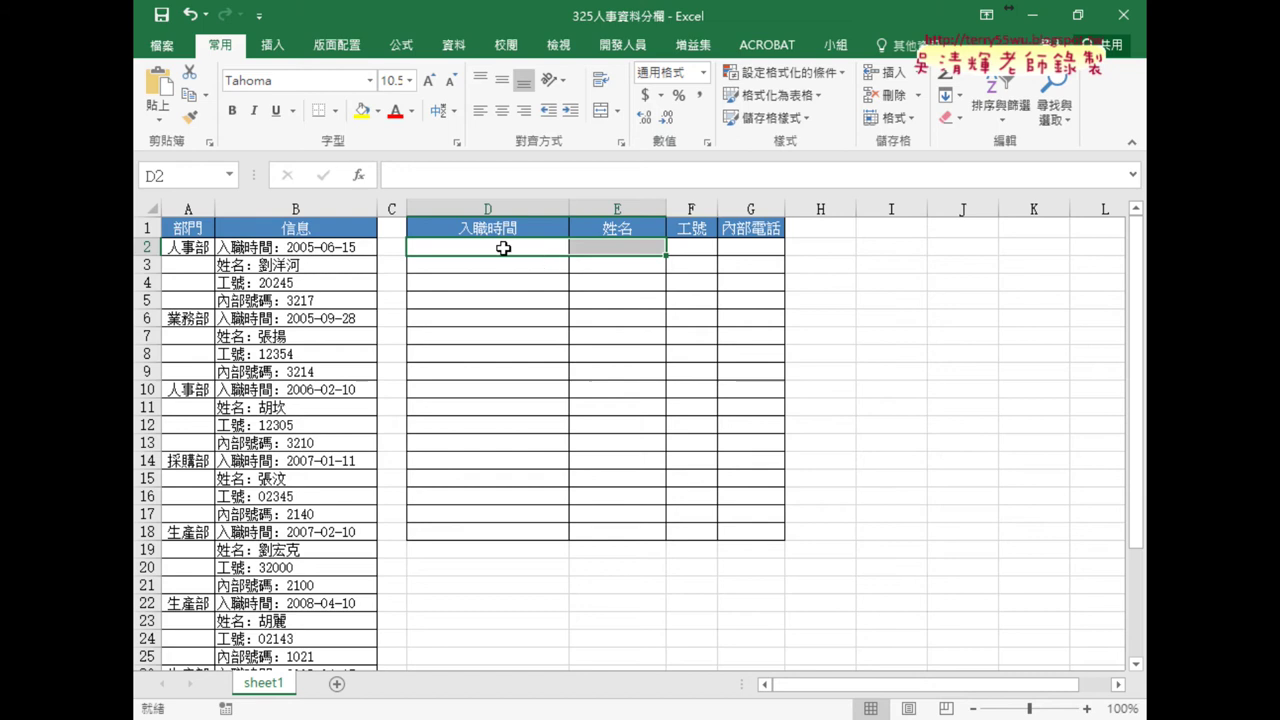
- Enter =COLUMN() in D2 and fill it across to G2, giving 4, 5, 6, 7
click(500, 249)
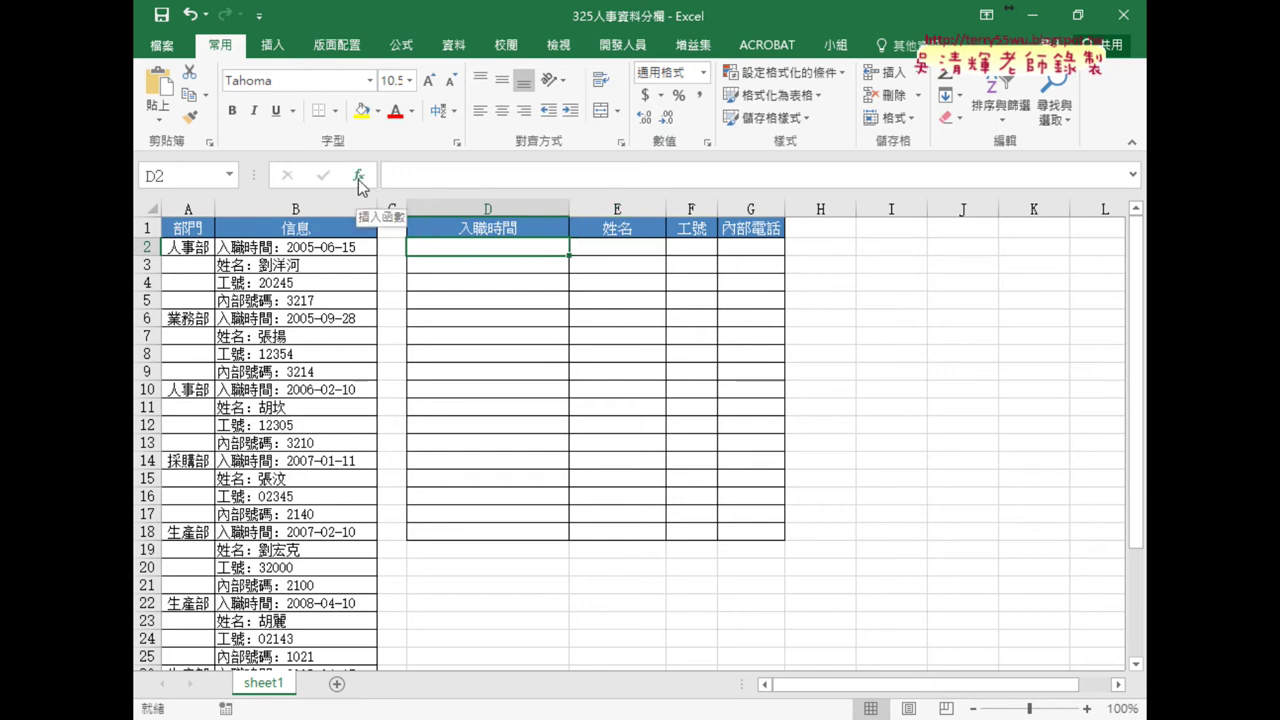
click(358, 178)
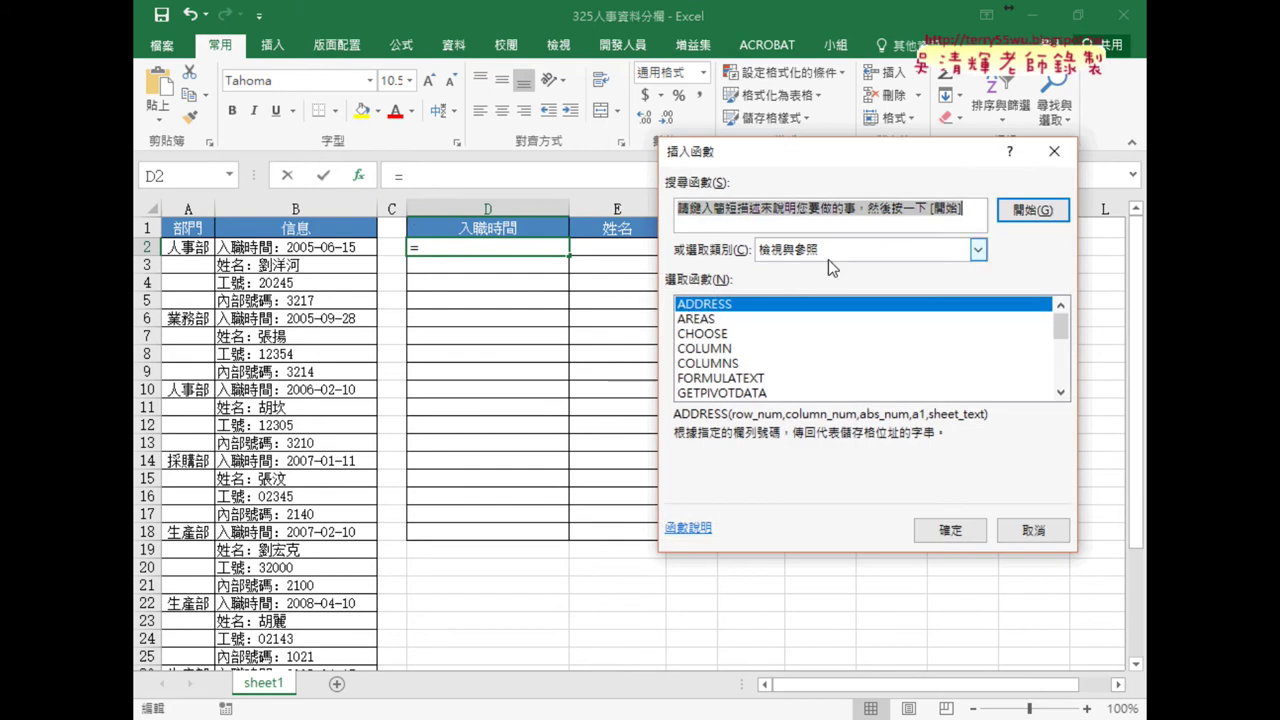
double_click(705, 348)
drag(925, 434, 958, 432)
key(Return)
drag(568, 256, 752, 254)
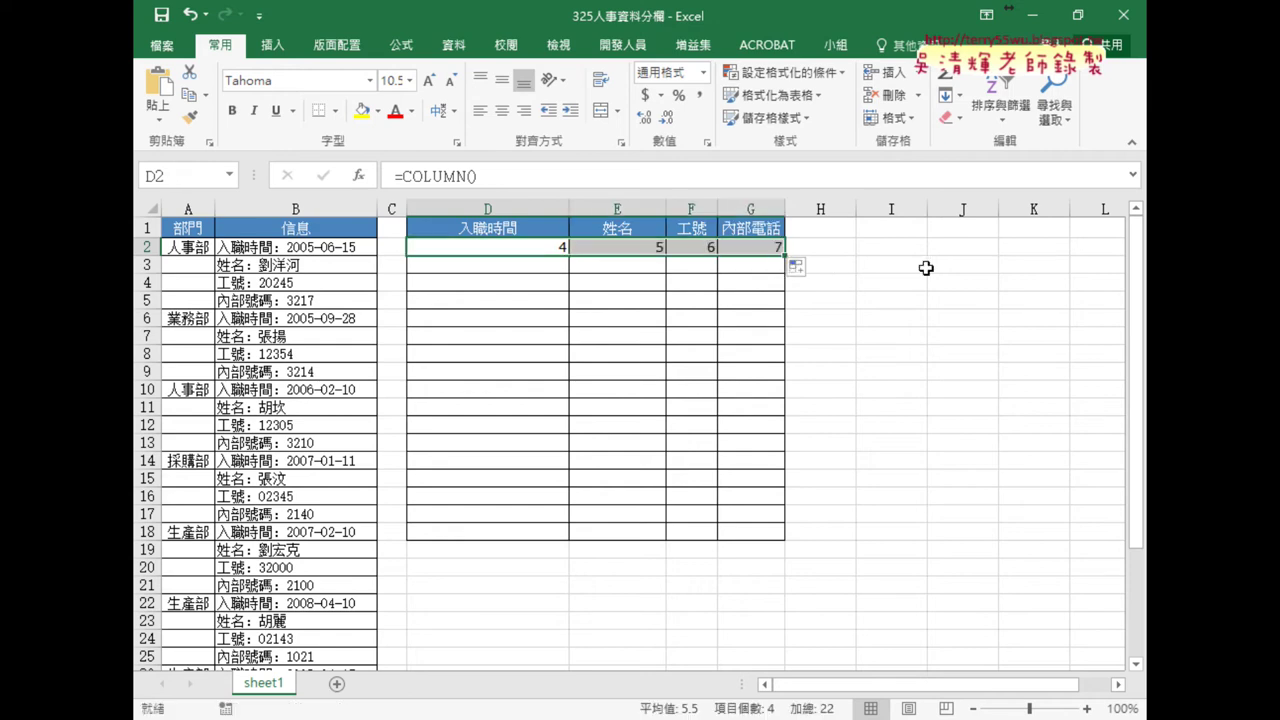
click(555, 247)
click(503, 186)
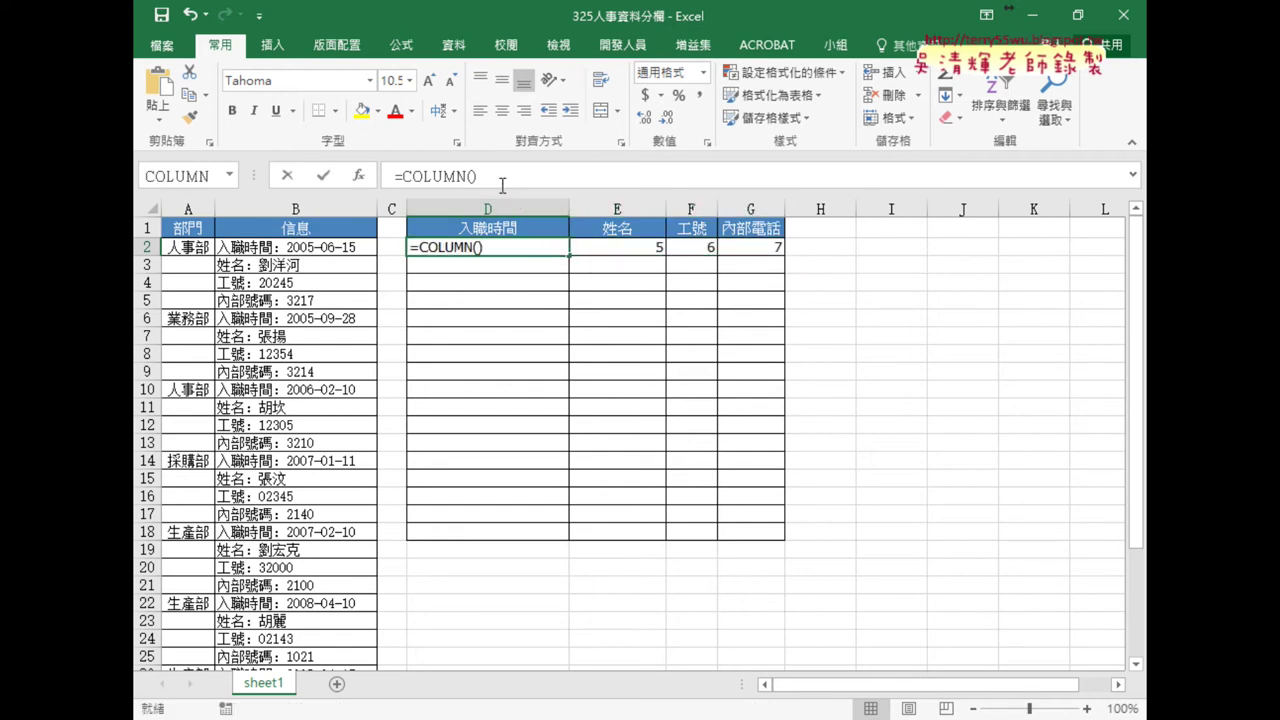
- Change D2 to =COLUMN()-3 and fill it across to G2 and down to row 9
text(-)
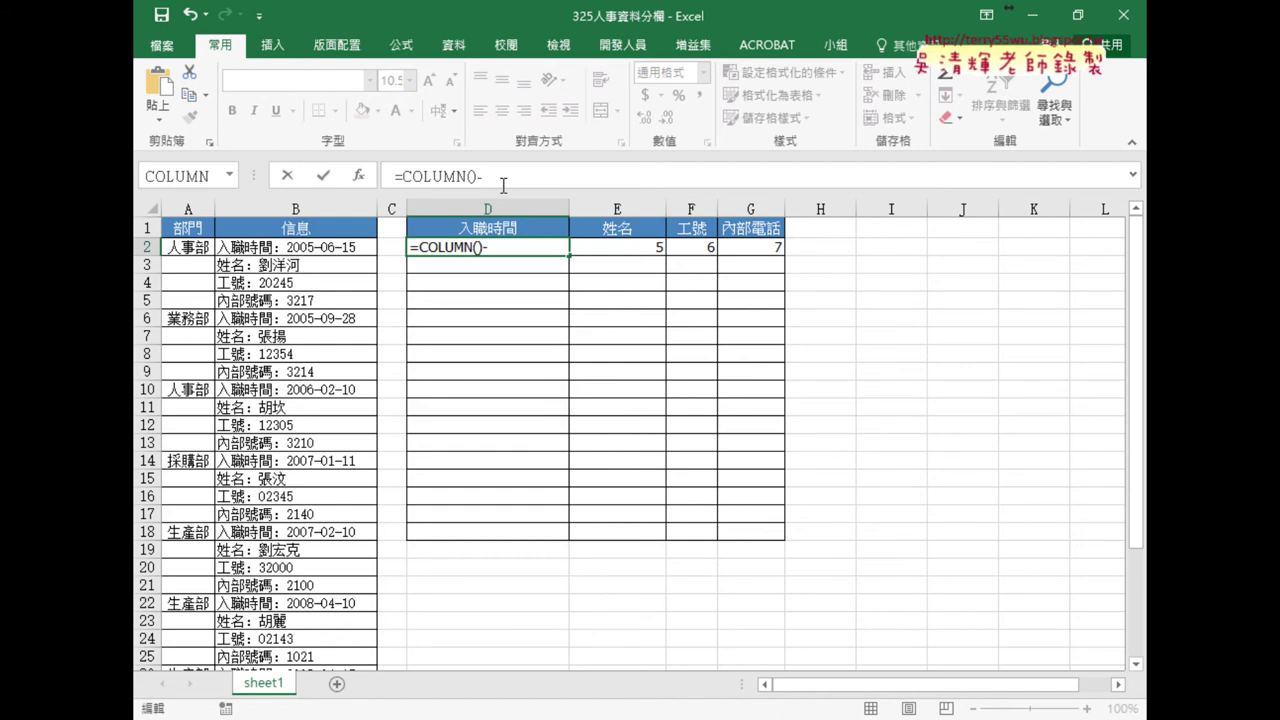
text(3)
drag(480, 177, 500, 177)
click(322, 181)
drag(569, 256, 789, 259)
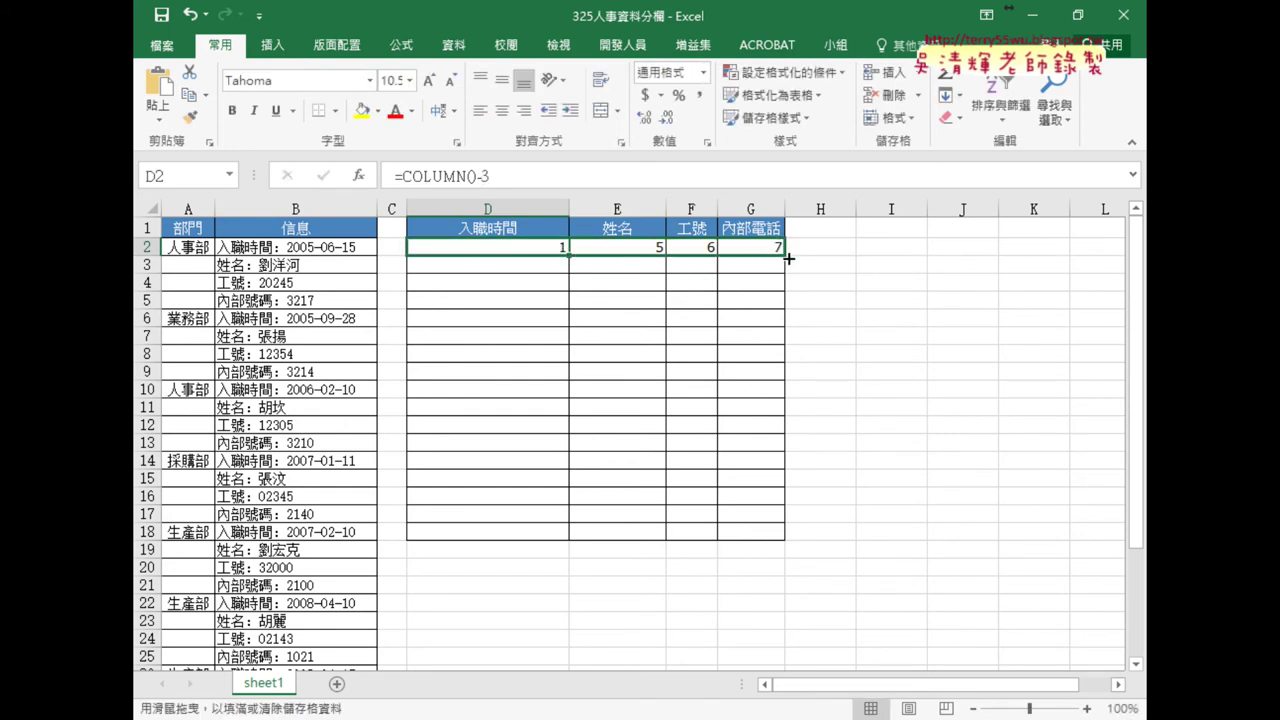
drag(789, 259, 791, 374)
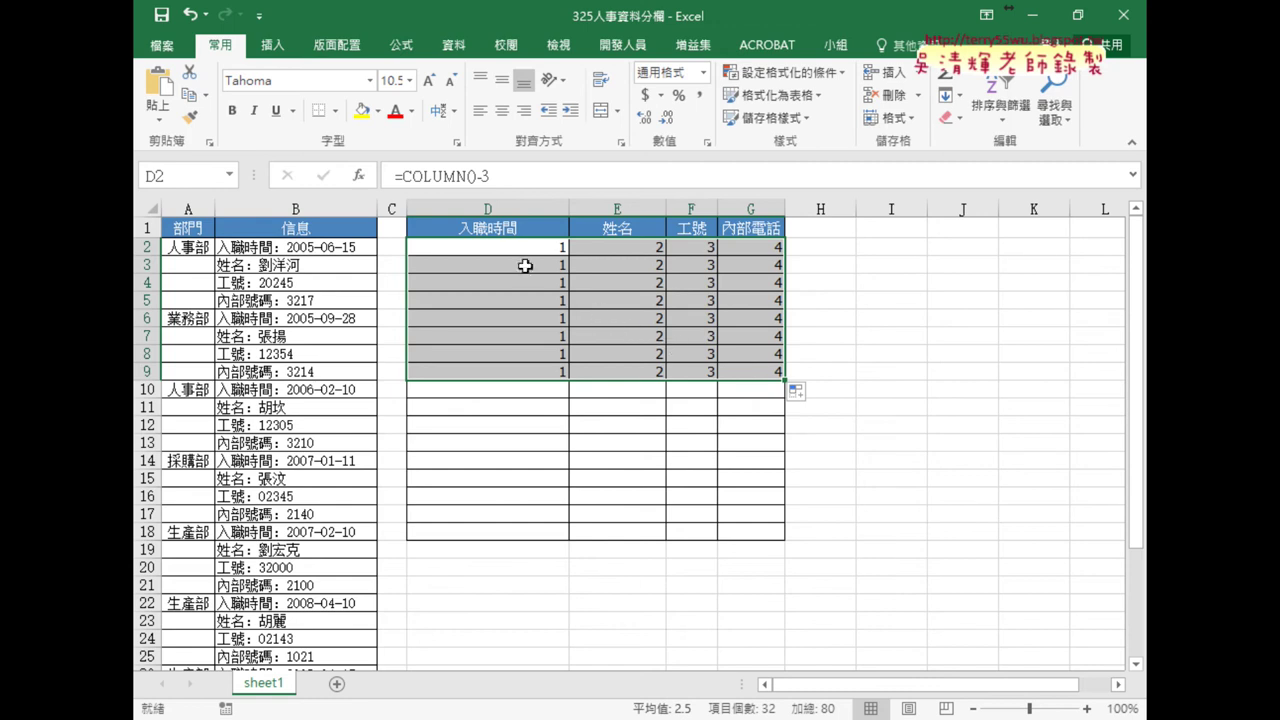
click(516, 248)
click(515, 175)
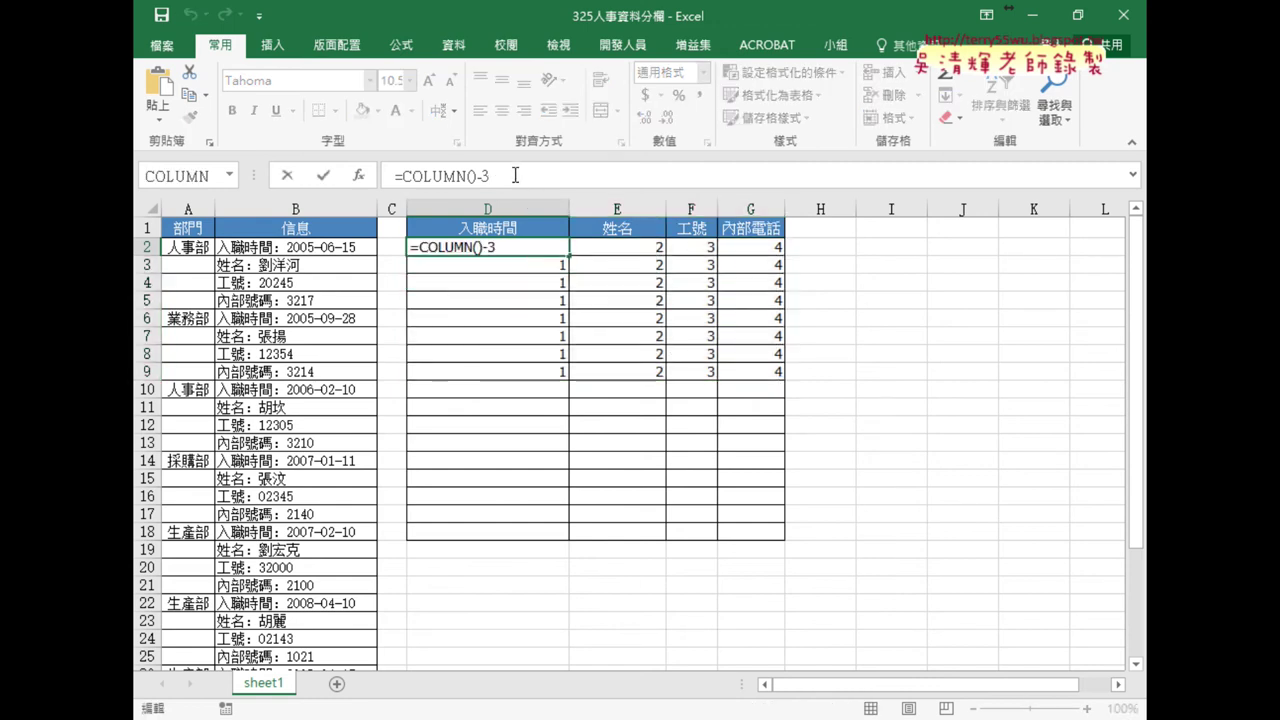
- Extend D2's formula to =COLUMN()-3+(ROW()-2)*4 and fill it over D2:G9
text(+)
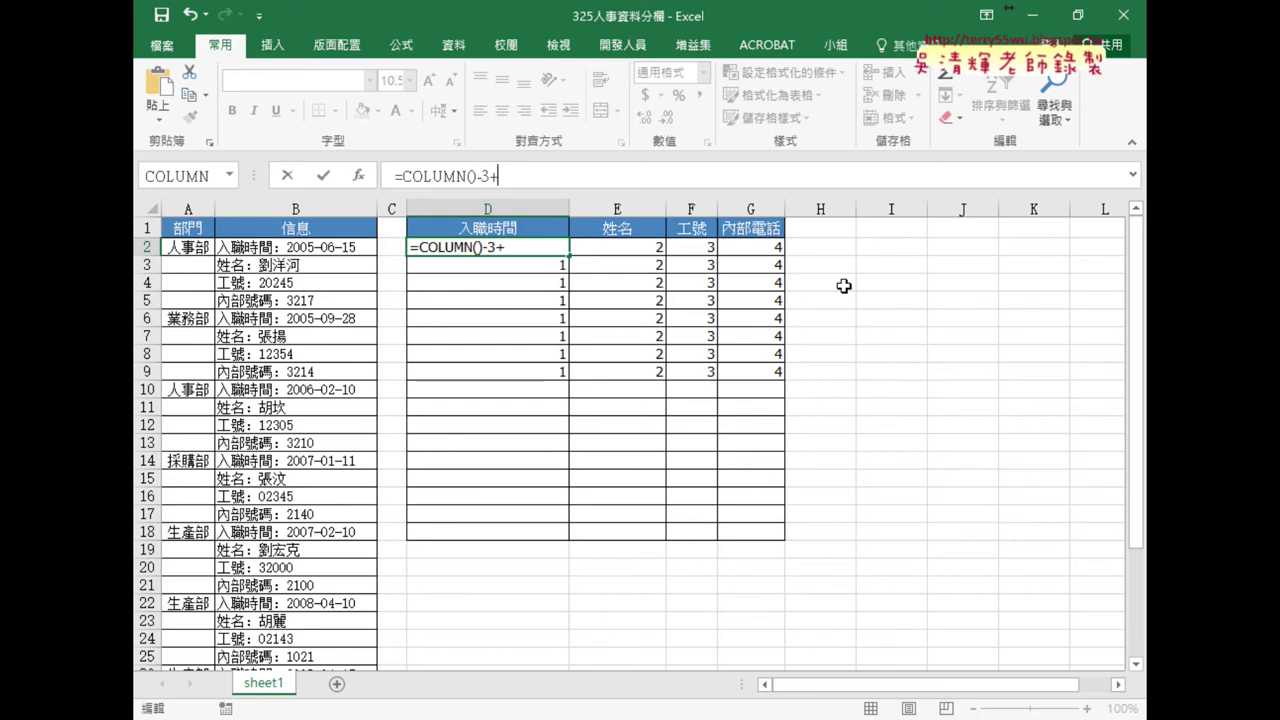
text(ㄝ)
key(BackSpace)
text(row())
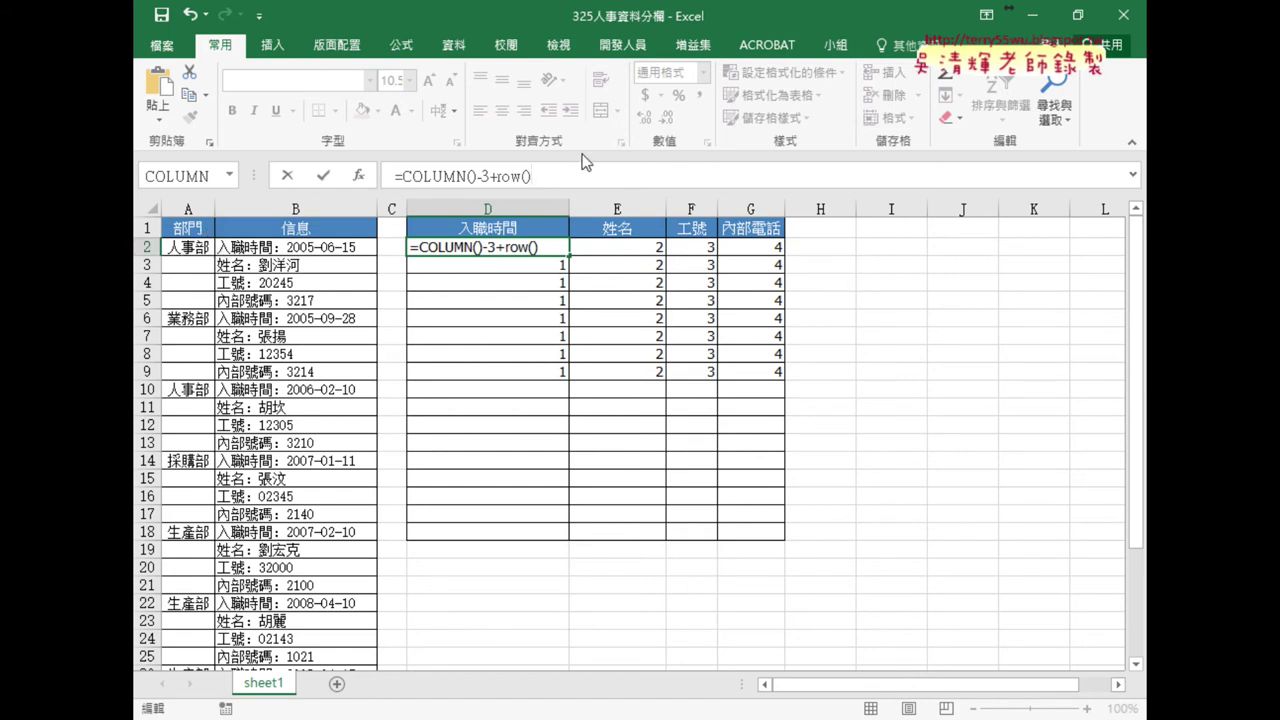
text(-2)
click(497, 176)
text(()
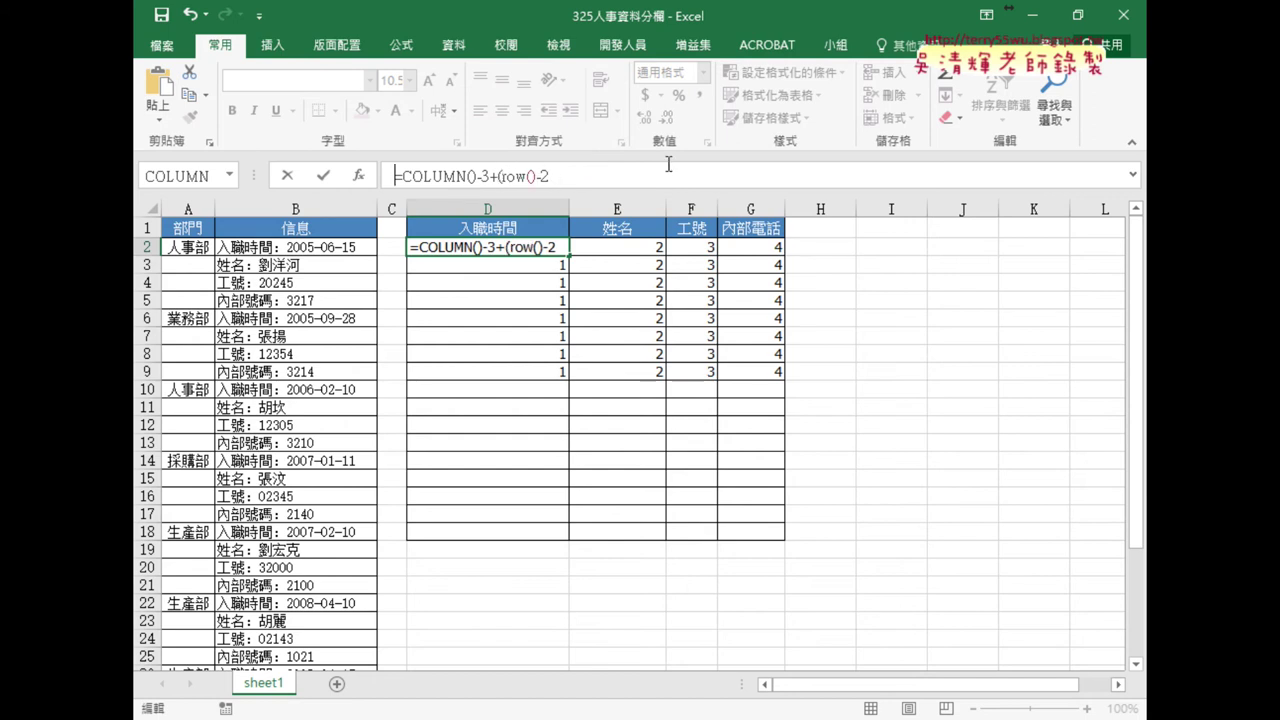
click(566, 180)
text()*)
text(4)
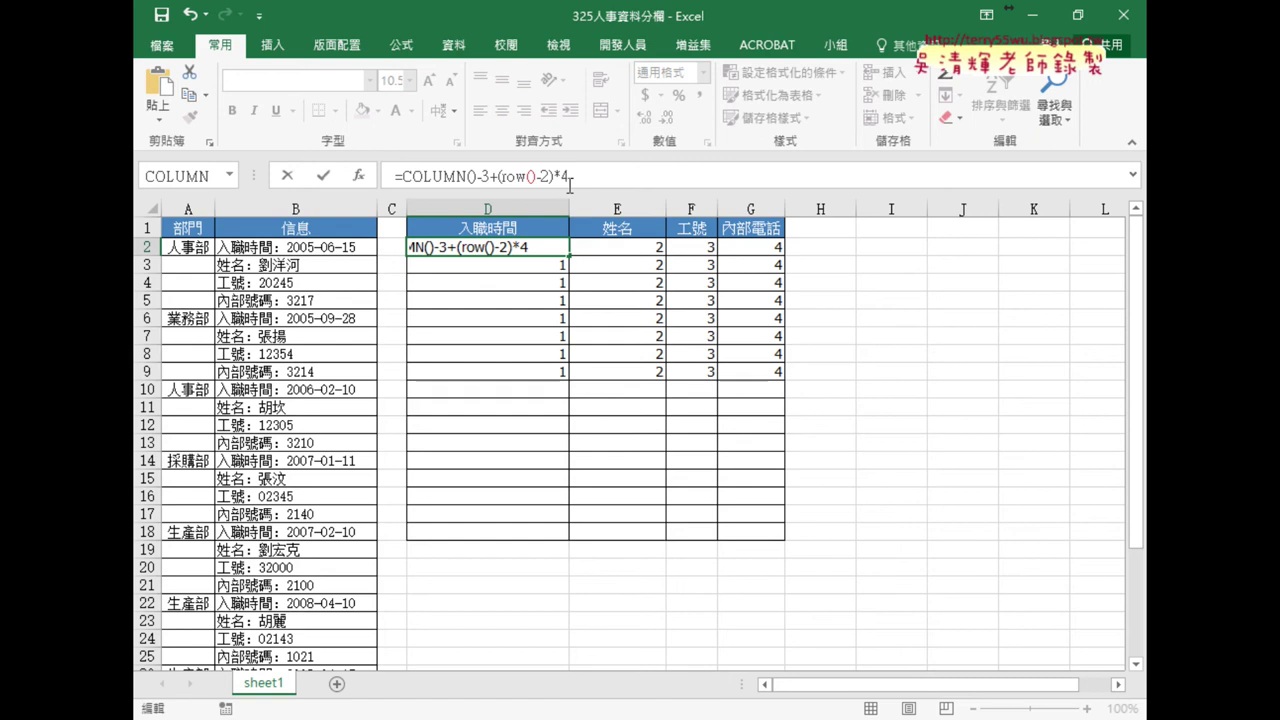
click(542, 177)
click(323, 176)
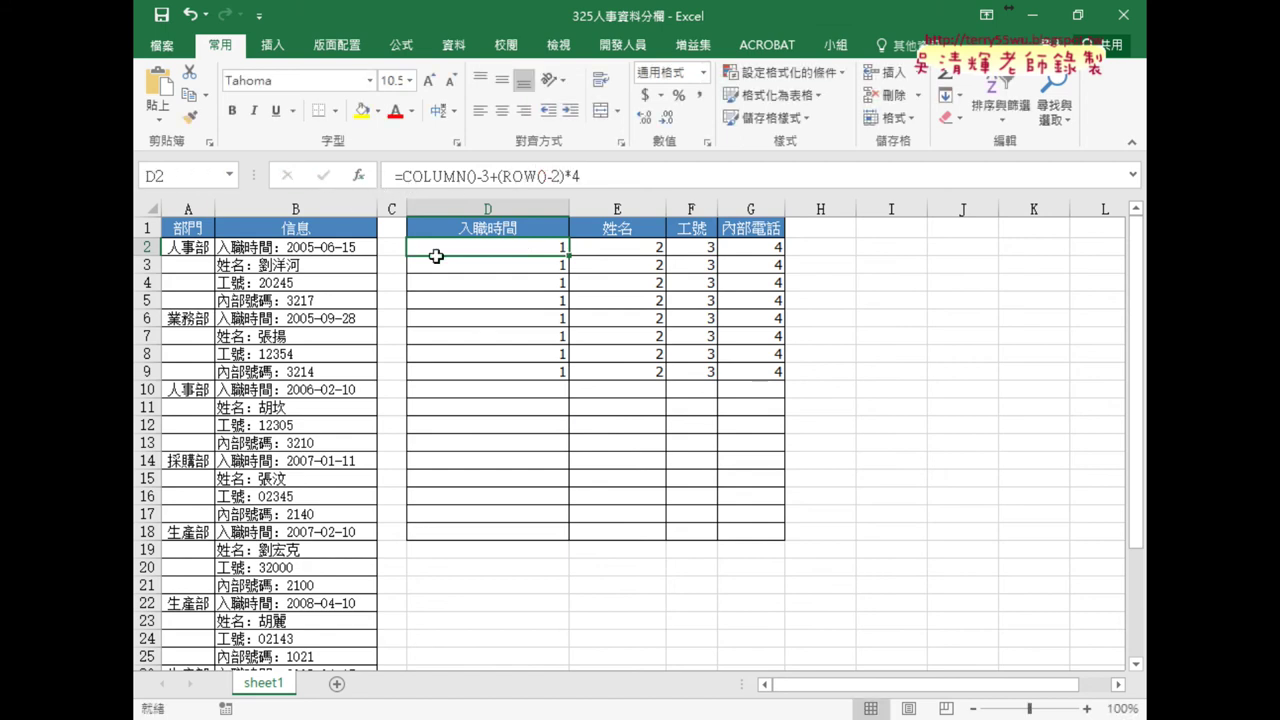
mouse_move(564, 258)
mouse_down()
mouse_move(785, 257)
mouse_move(786, 379)
mouse_up()
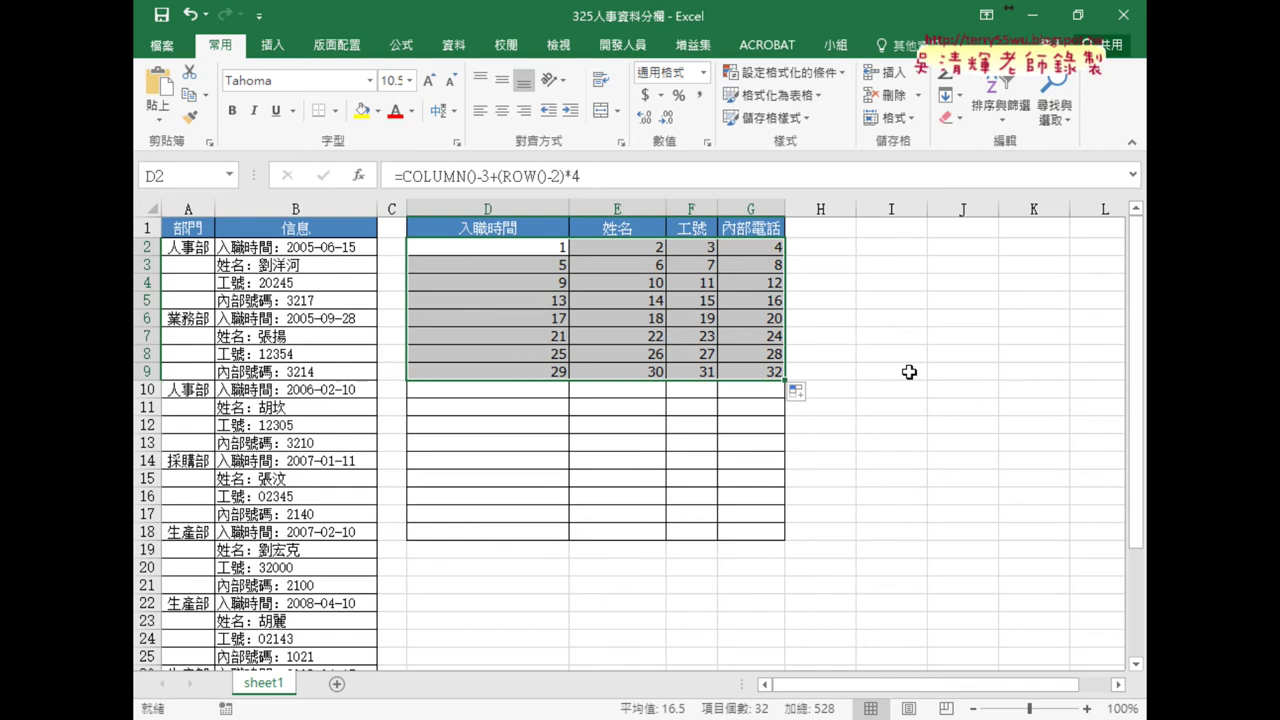
- Highlight D2's =COLUMN()-3+(ROW()-2)*4 formula in the formula bar and show its end
drag(401, 176, 624, 176)
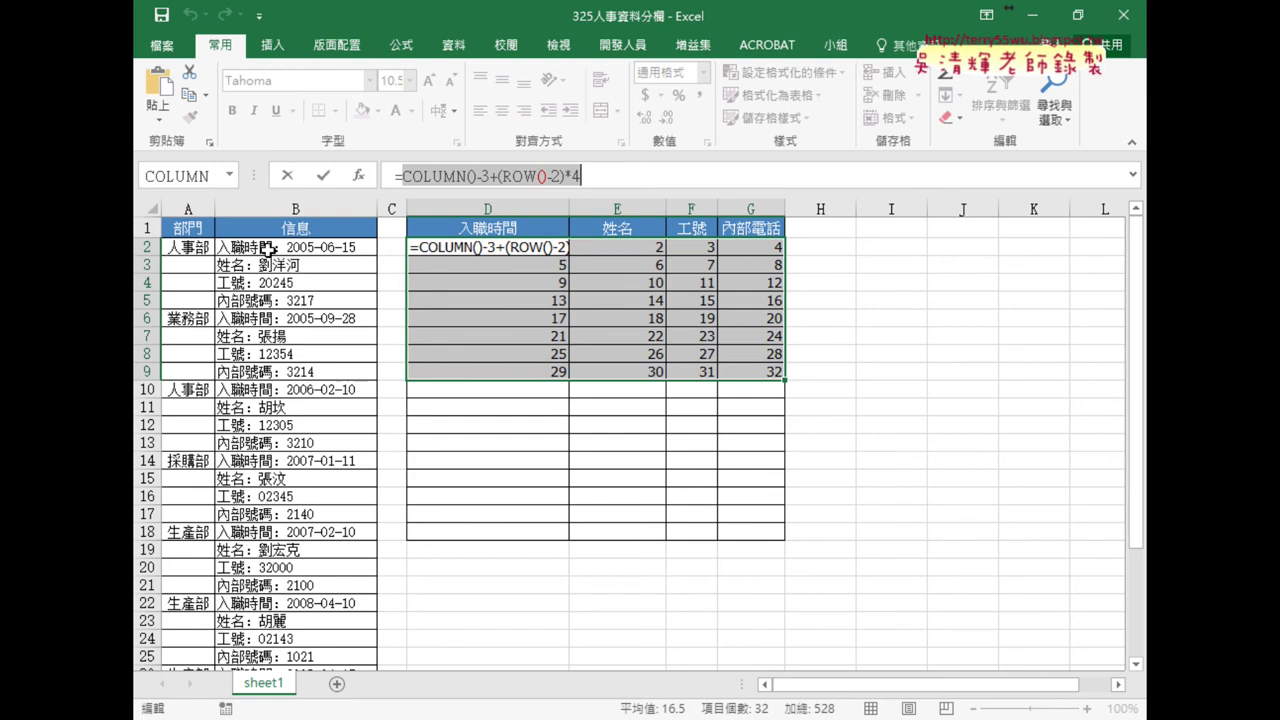
key(End)
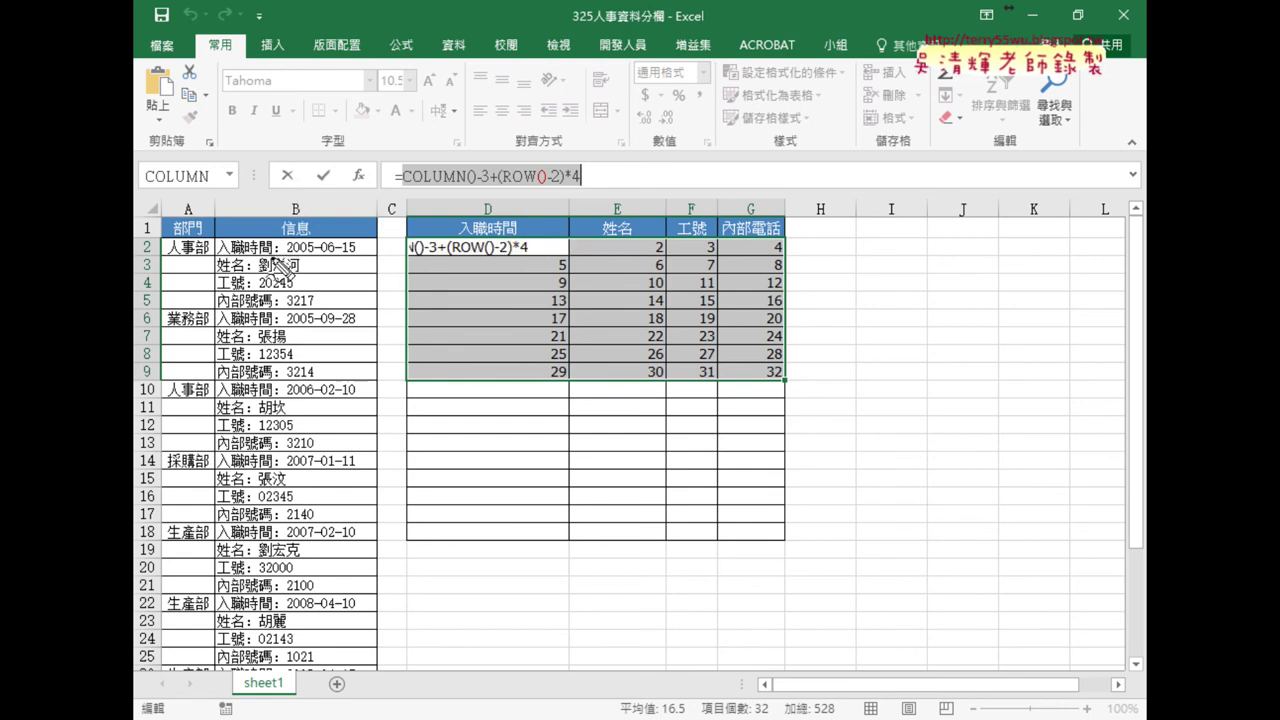
click(280, 247)
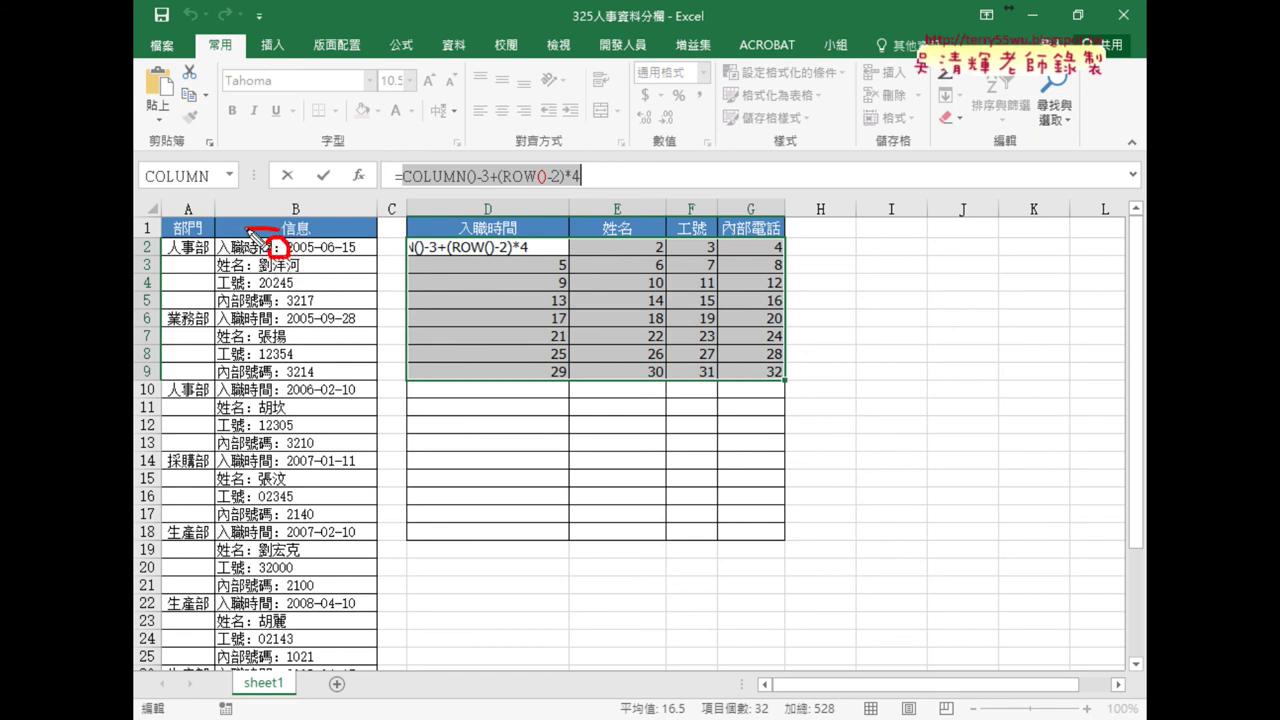
drag(280, 245, 220, 228)
drag(462, 236, 515, 236)
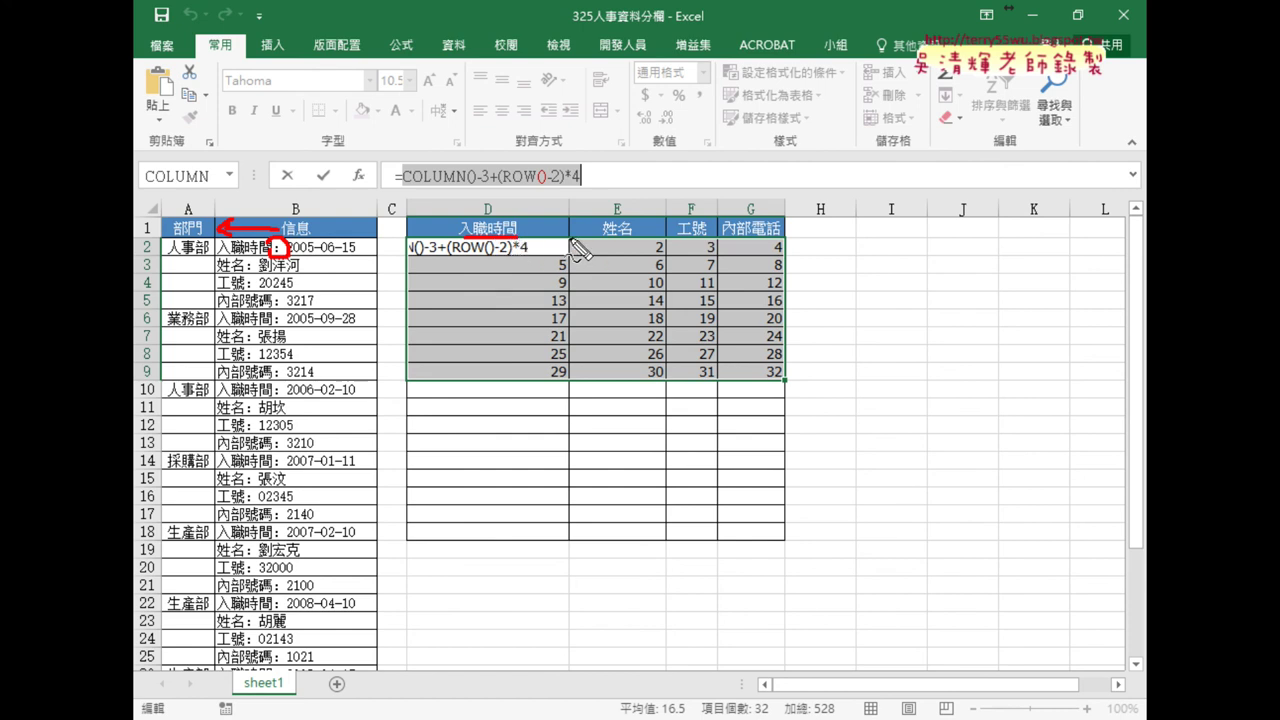
drag(603, 238, 780, 238)
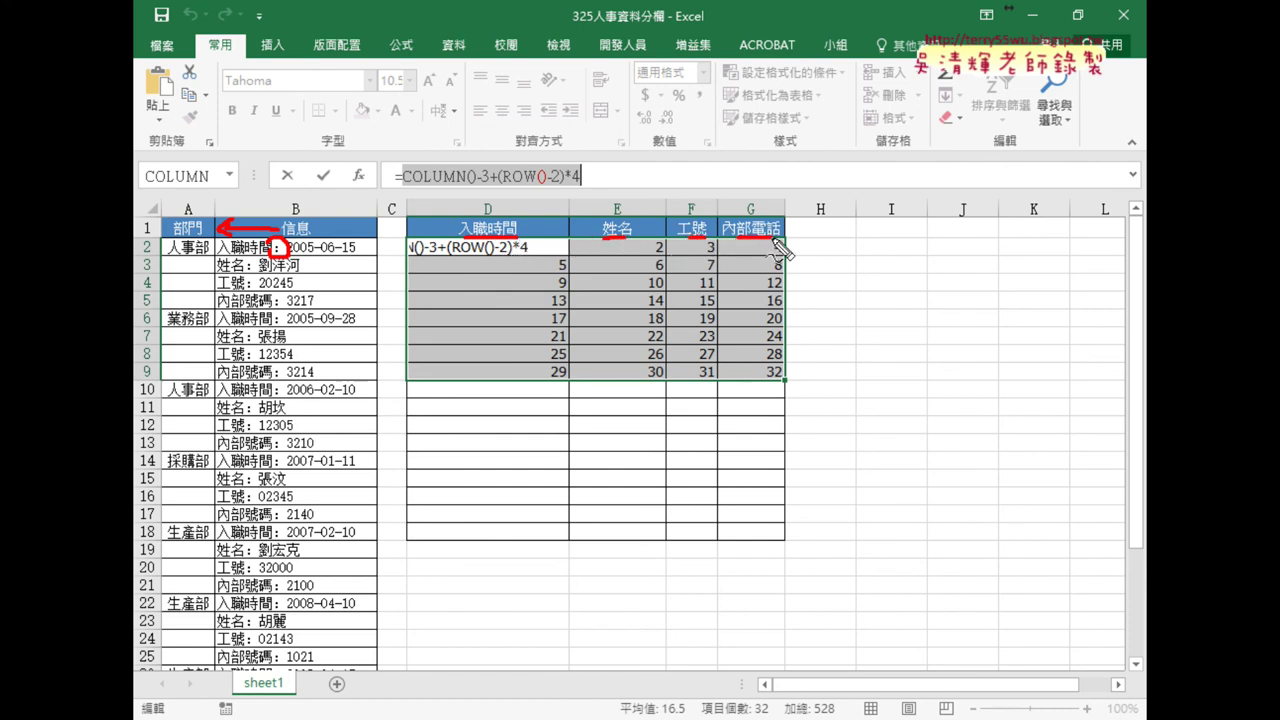
mouse_move(218, 257)
mouse_down()
mouse_move(278, 257)
mouse_move(243, 270)
mouse_move(272, 307)
mouse_up()
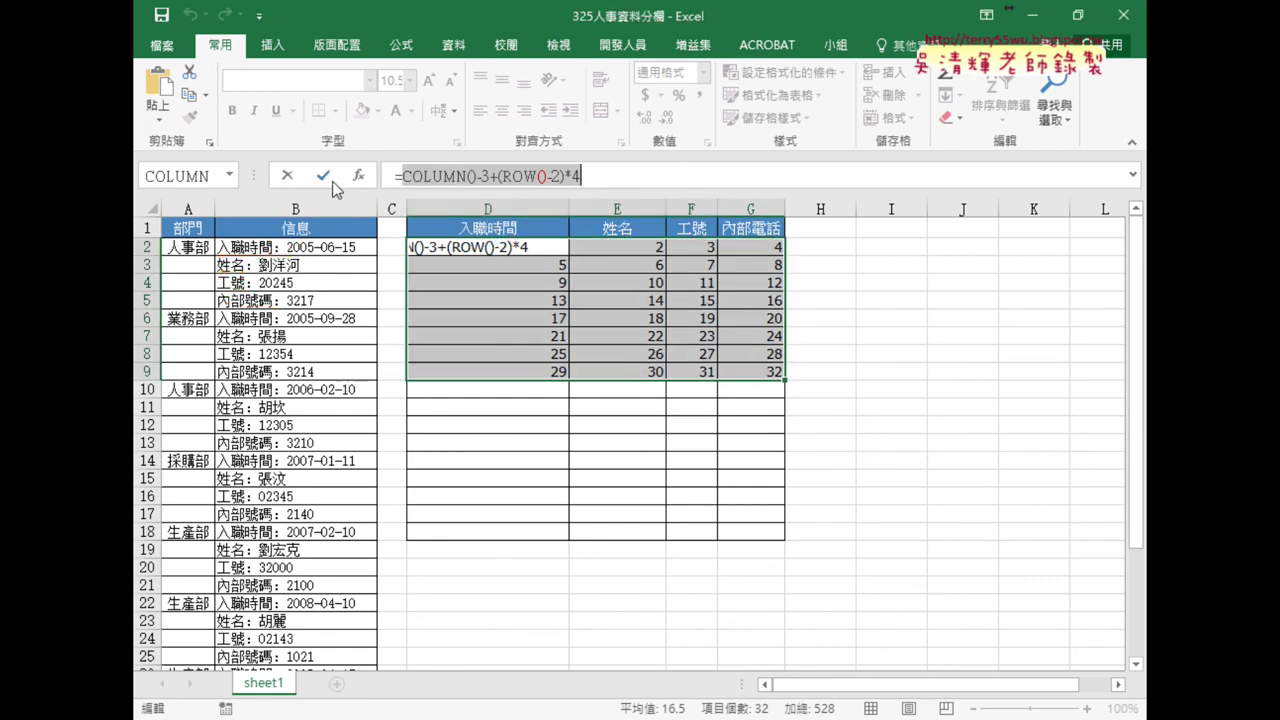
- Commit D2's formula and click G9 to deselect the numbered 1–32 block
click(323, 176)
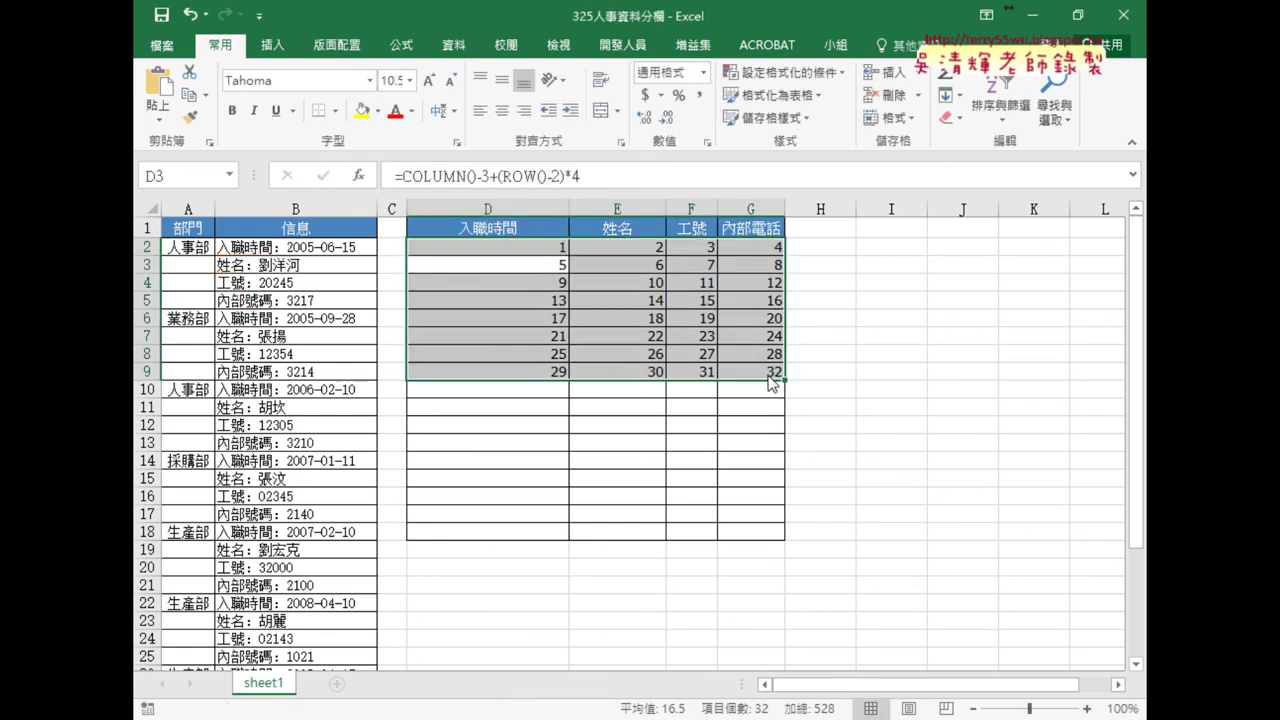
click(772, 372)
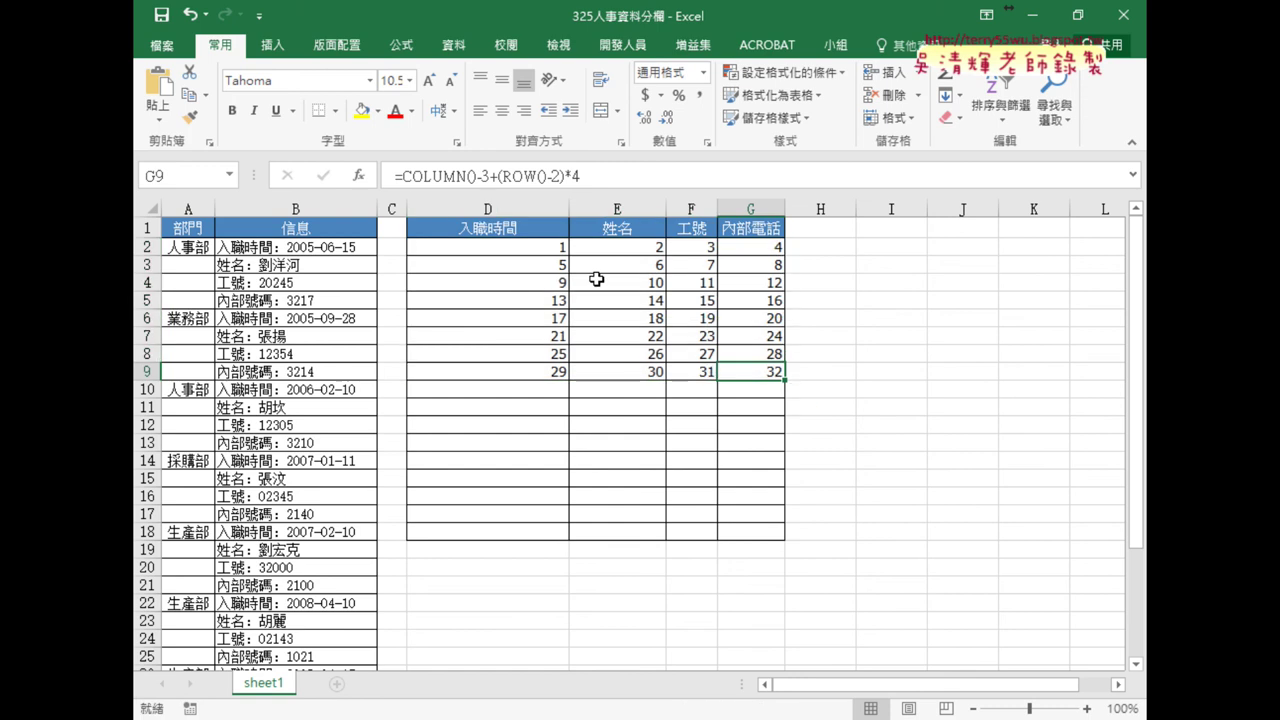